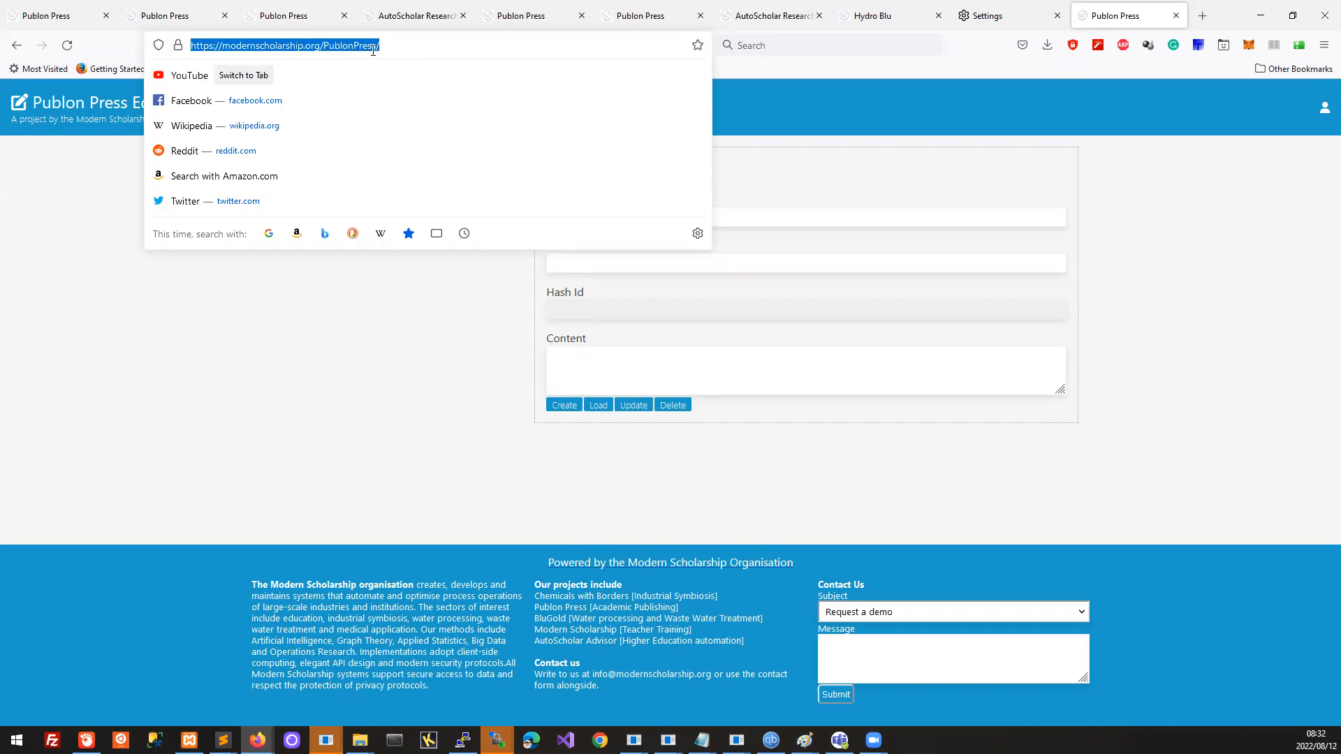
Step: Dismiss the address-bar suggestions and open the login dropdown from the top-right user icon
left_click(796, 120)
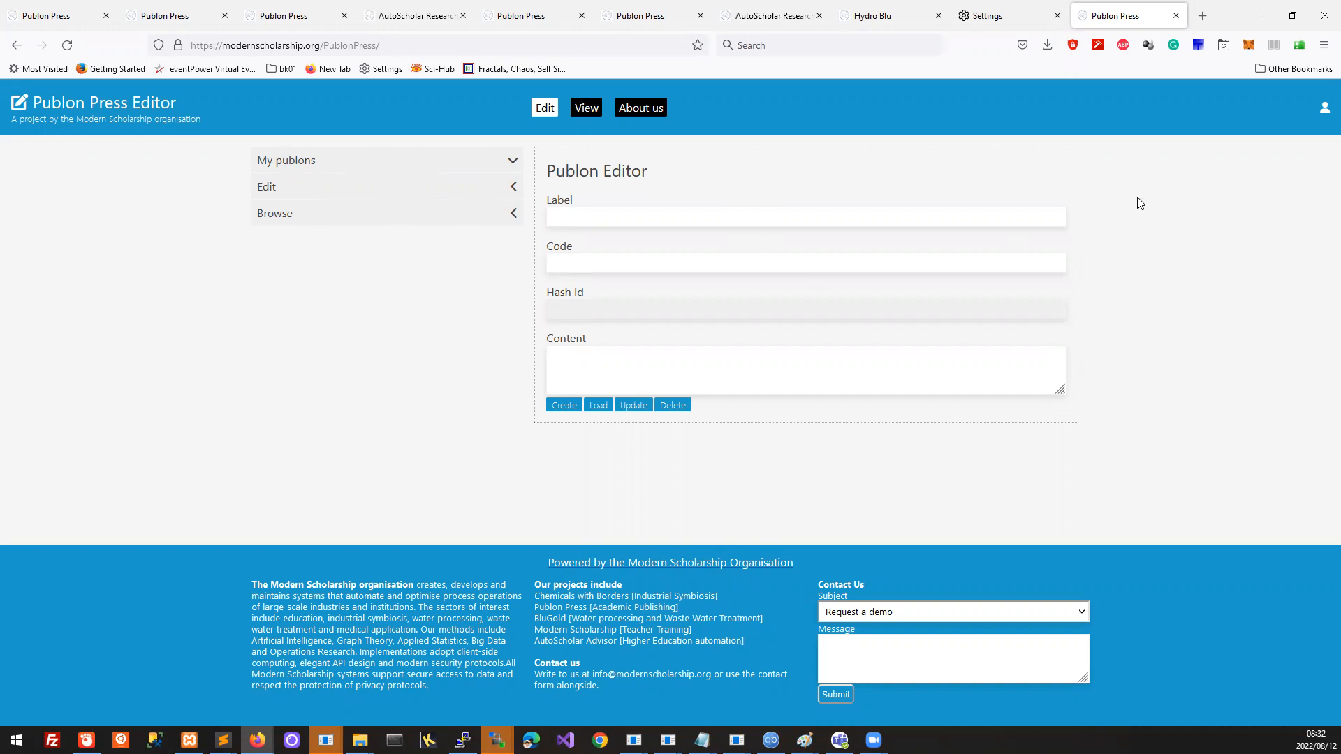
left_click(1324, 108)
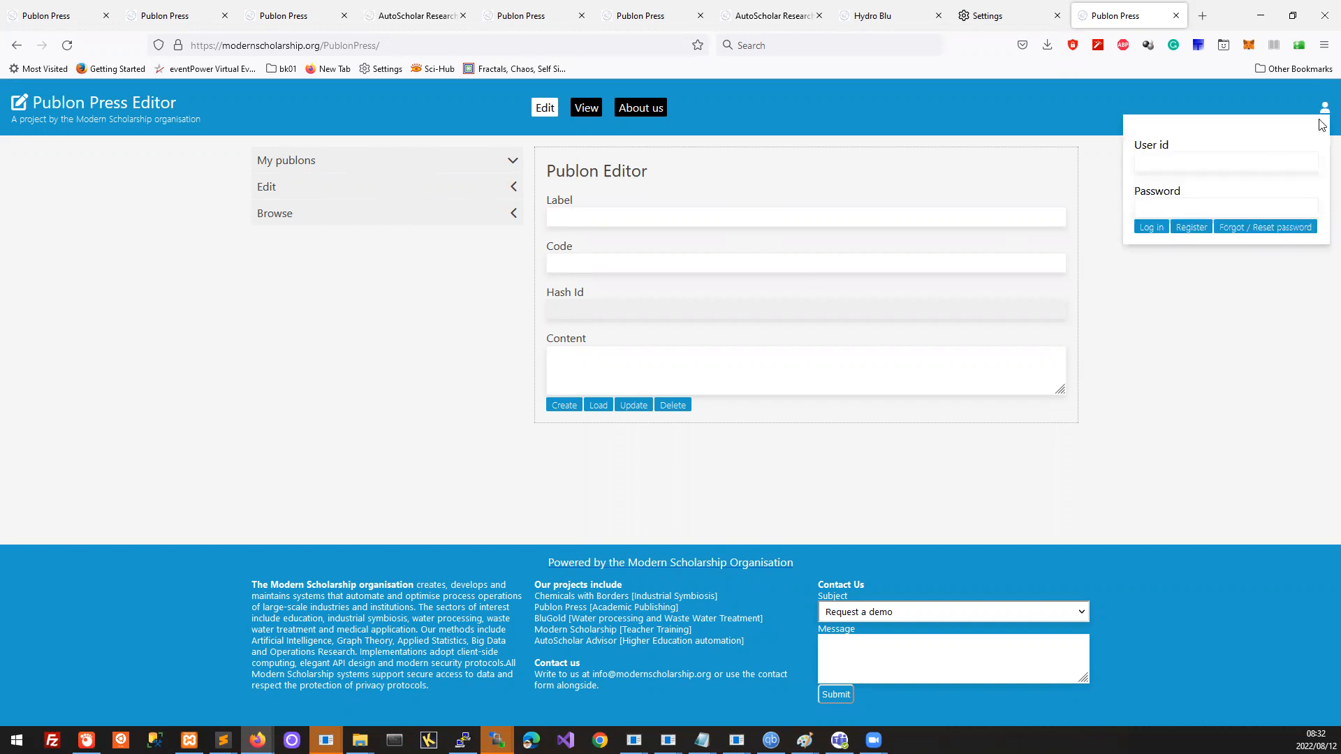
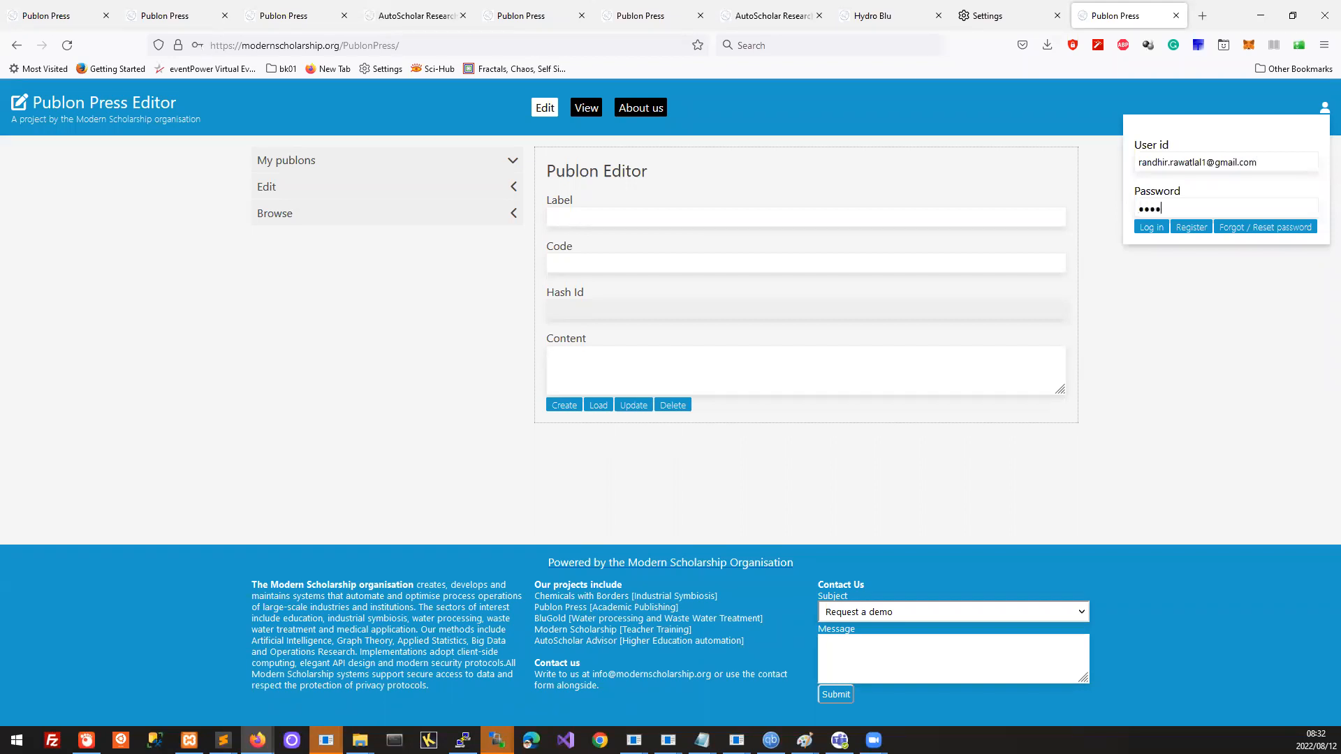
Step: Enter the account's user id and password and log in
left_click(1149, 228)
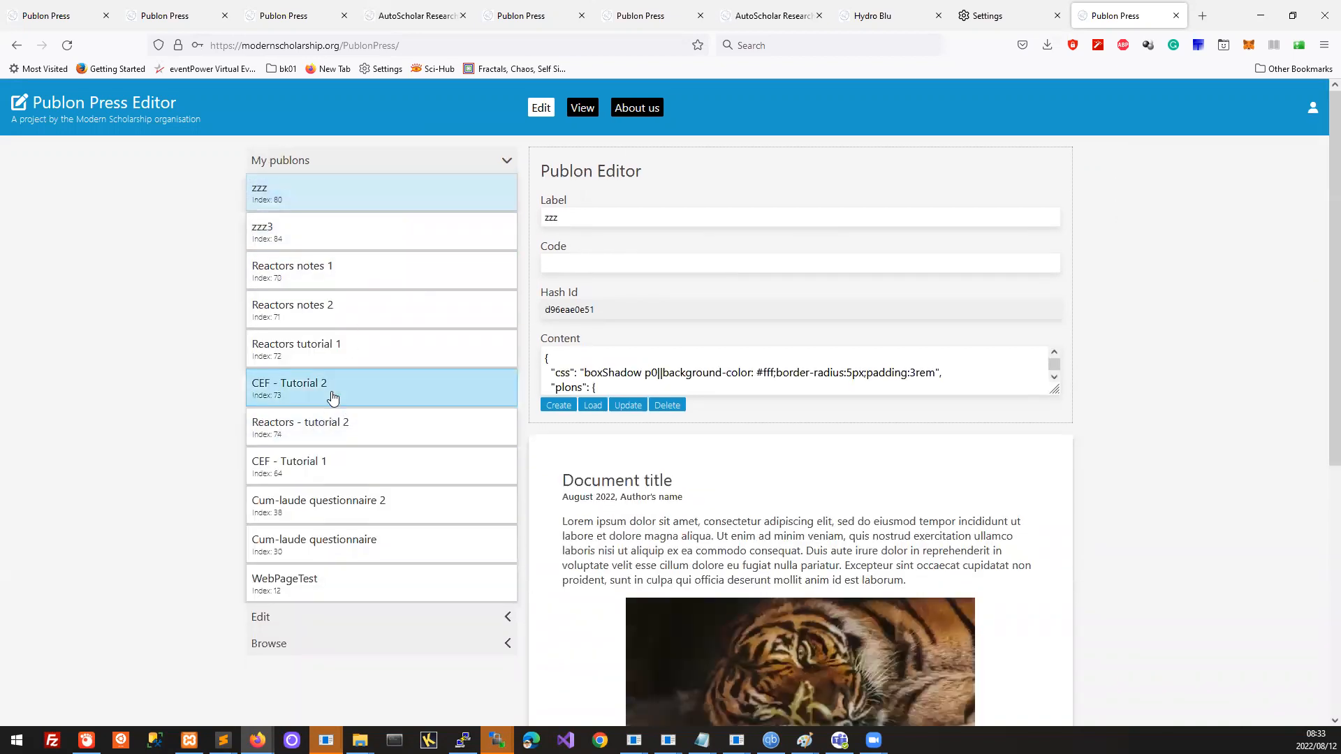
Step: Open Reactors notes 2 from My publons and review its label and Reactor Technology Fundamentals preview
scroll(333, 393, "down", 3)
scroll(333, 392, "up", 3)
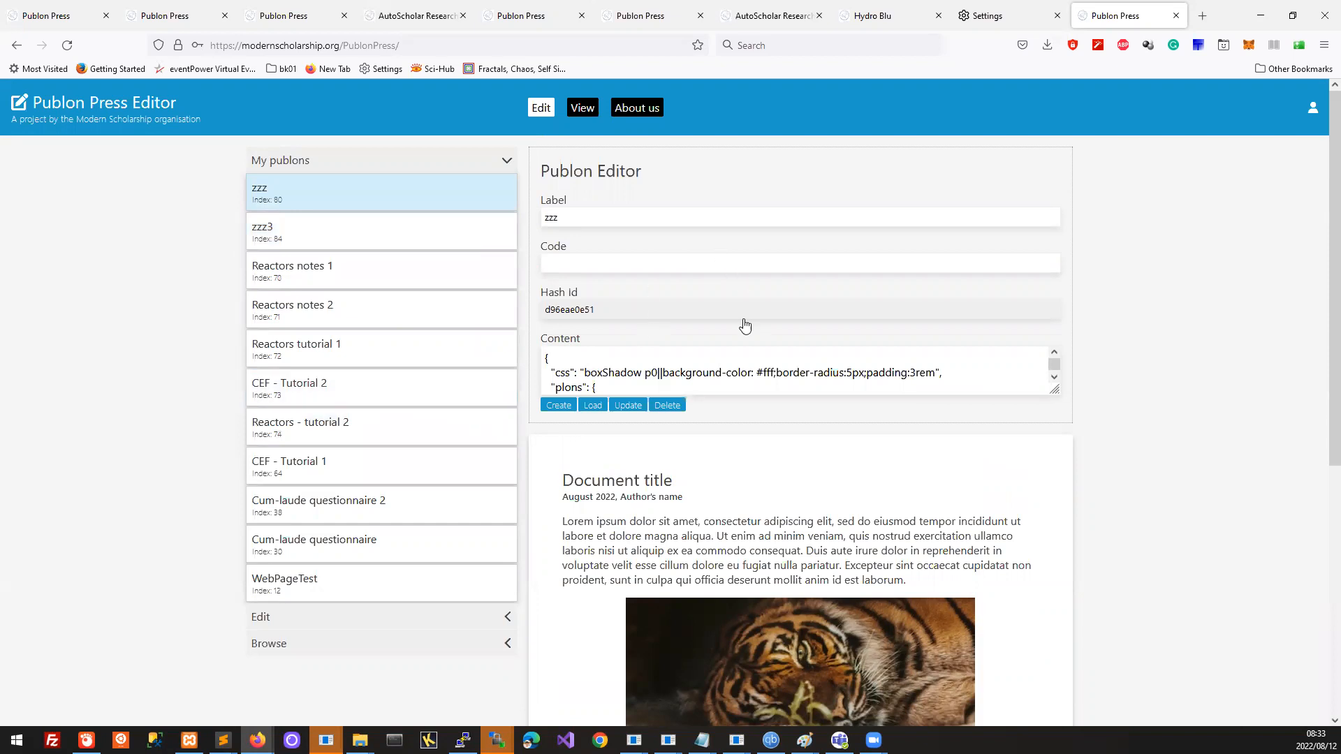
left_click(373, 316)
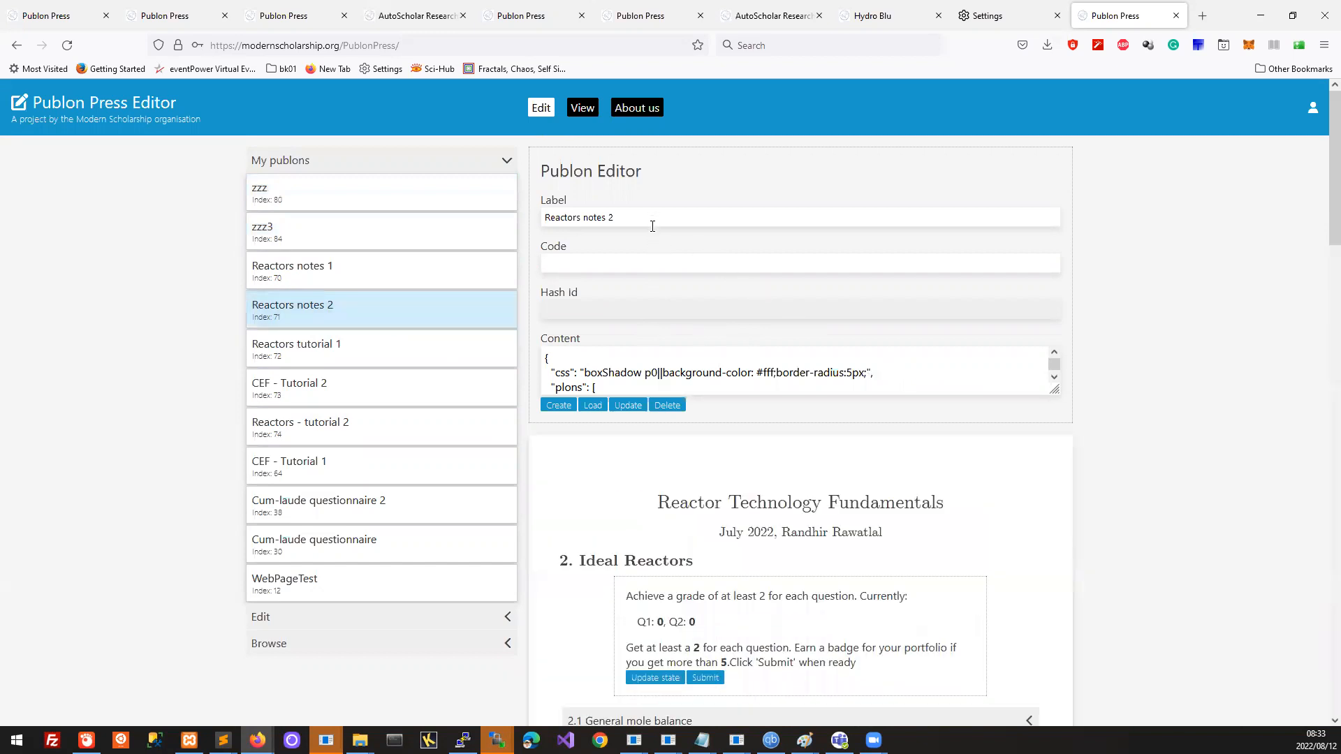
left_click_drag(638, 216, 440, 210)
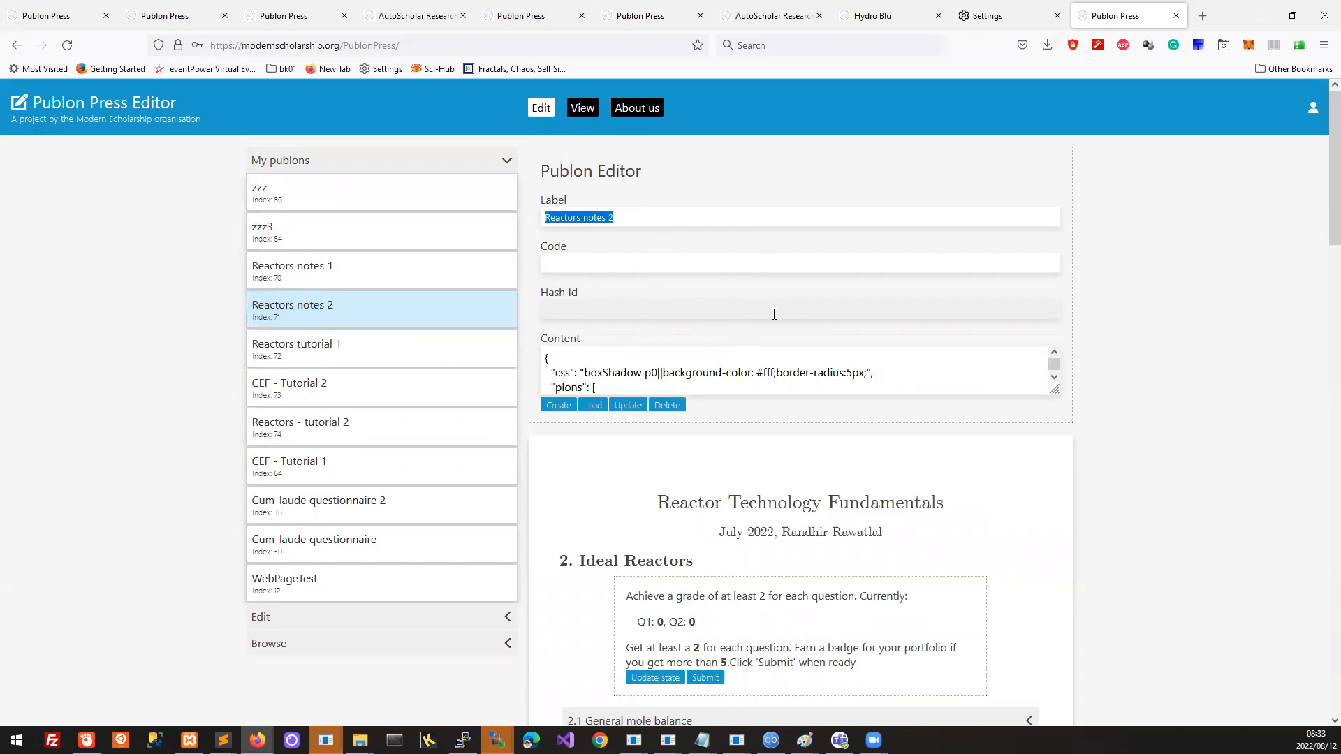
scroll(866, 471, "down", 2)
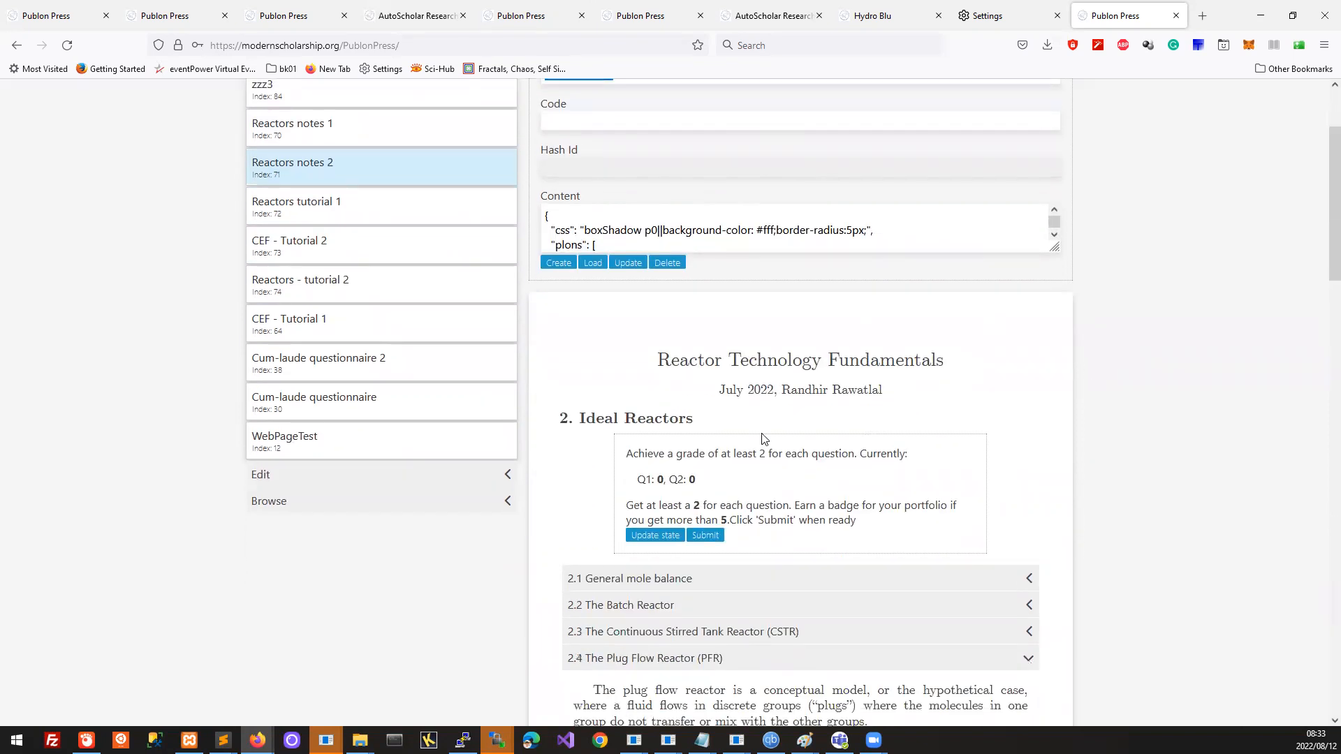
scroll(763, 438, "down", 2)
scroll(762, 438, "up", 2)
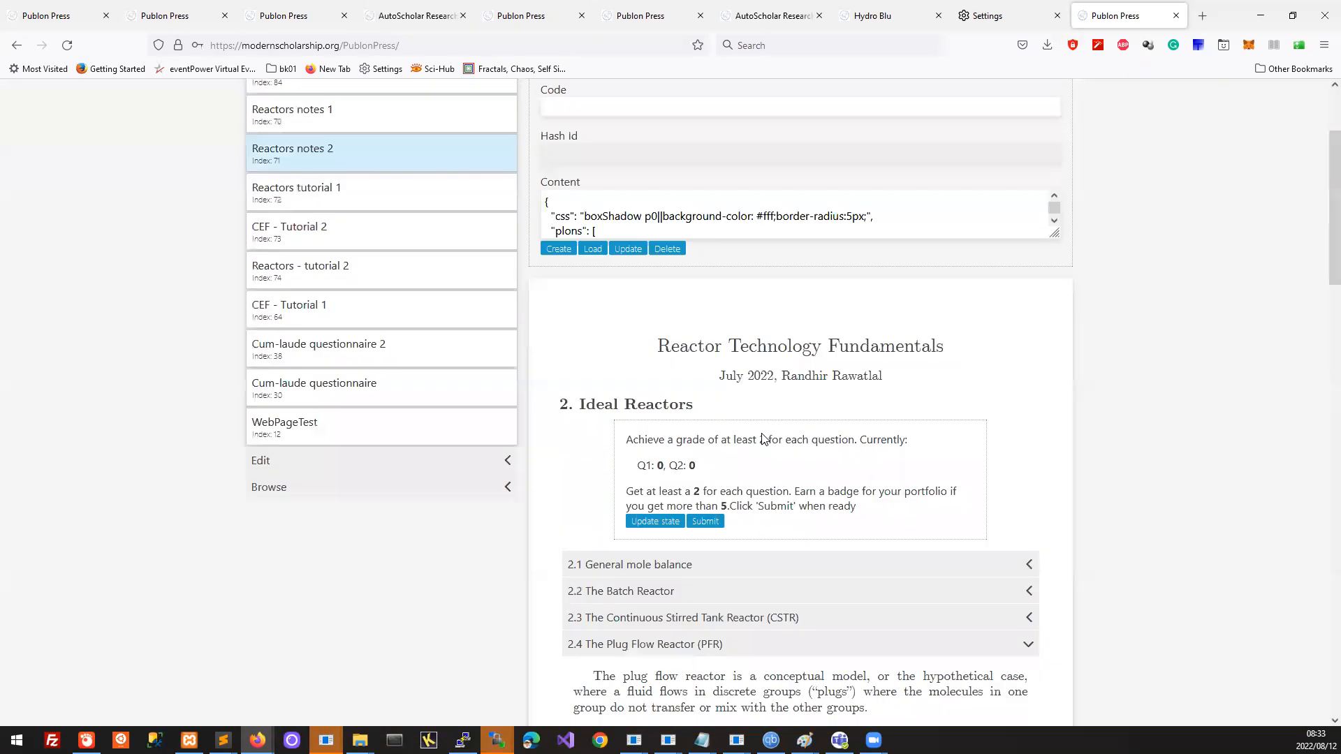
scroll(762, 439, "up", 3)
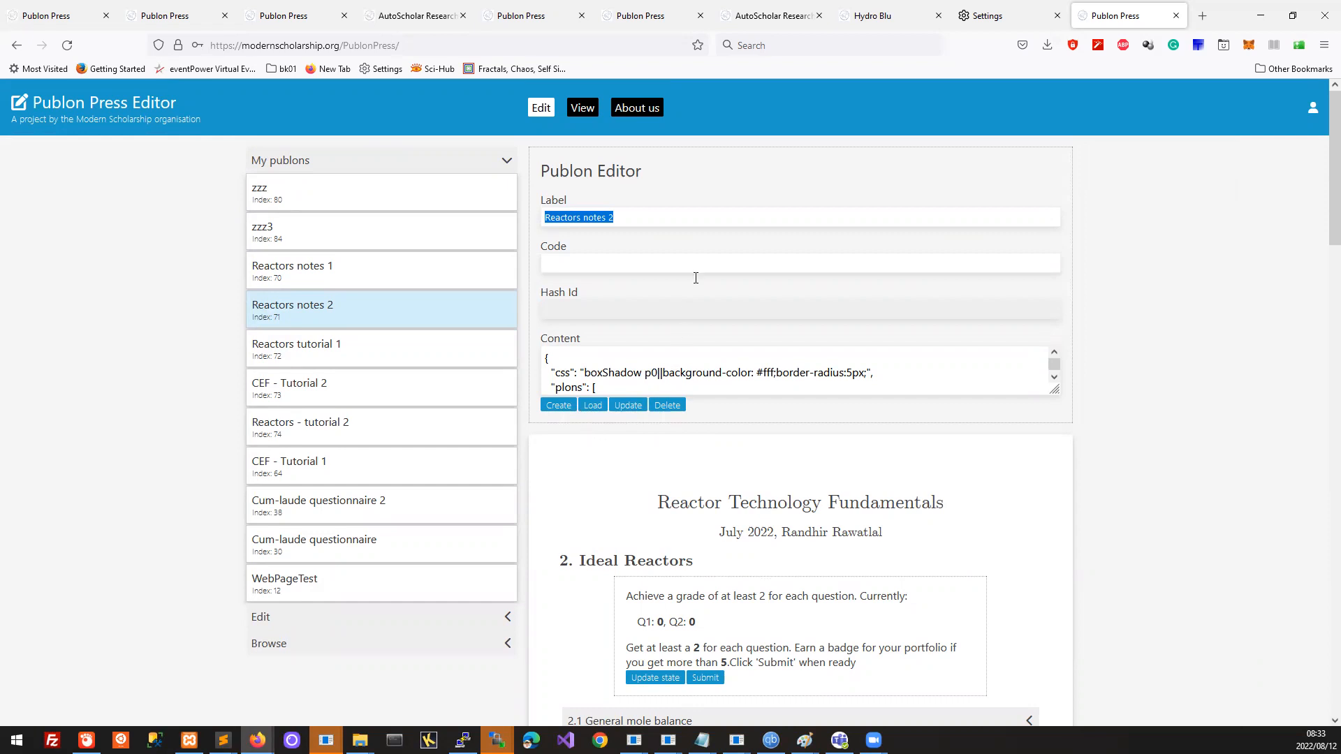
left_click(689, 220)
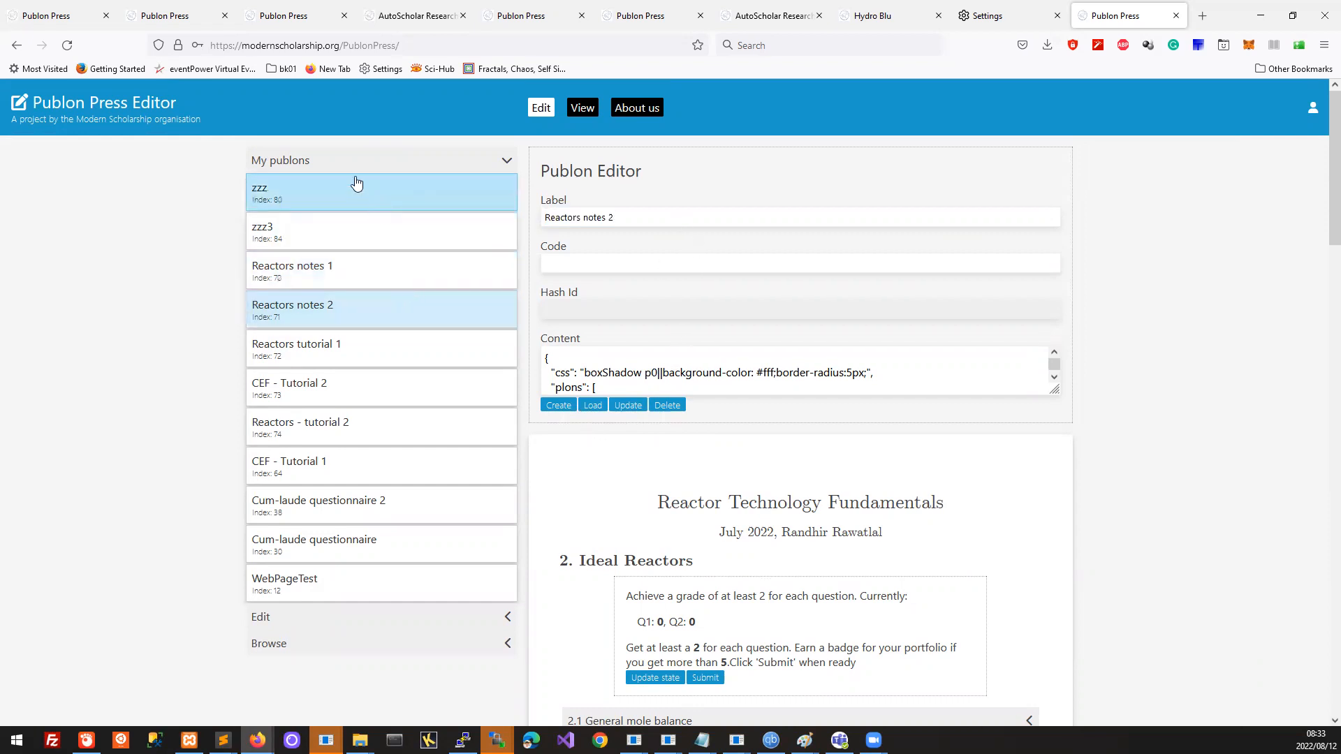
left_click(325, 617)
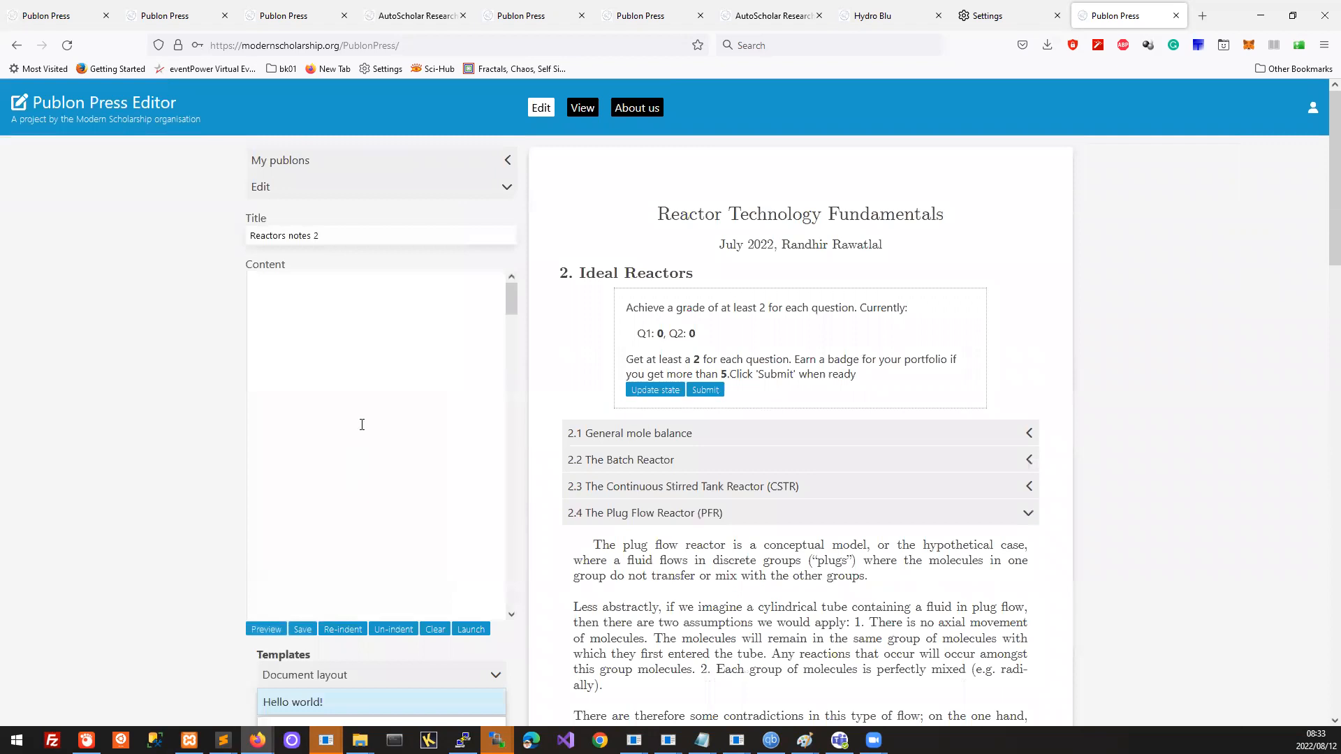
scroll(448, 352, "up", 3)
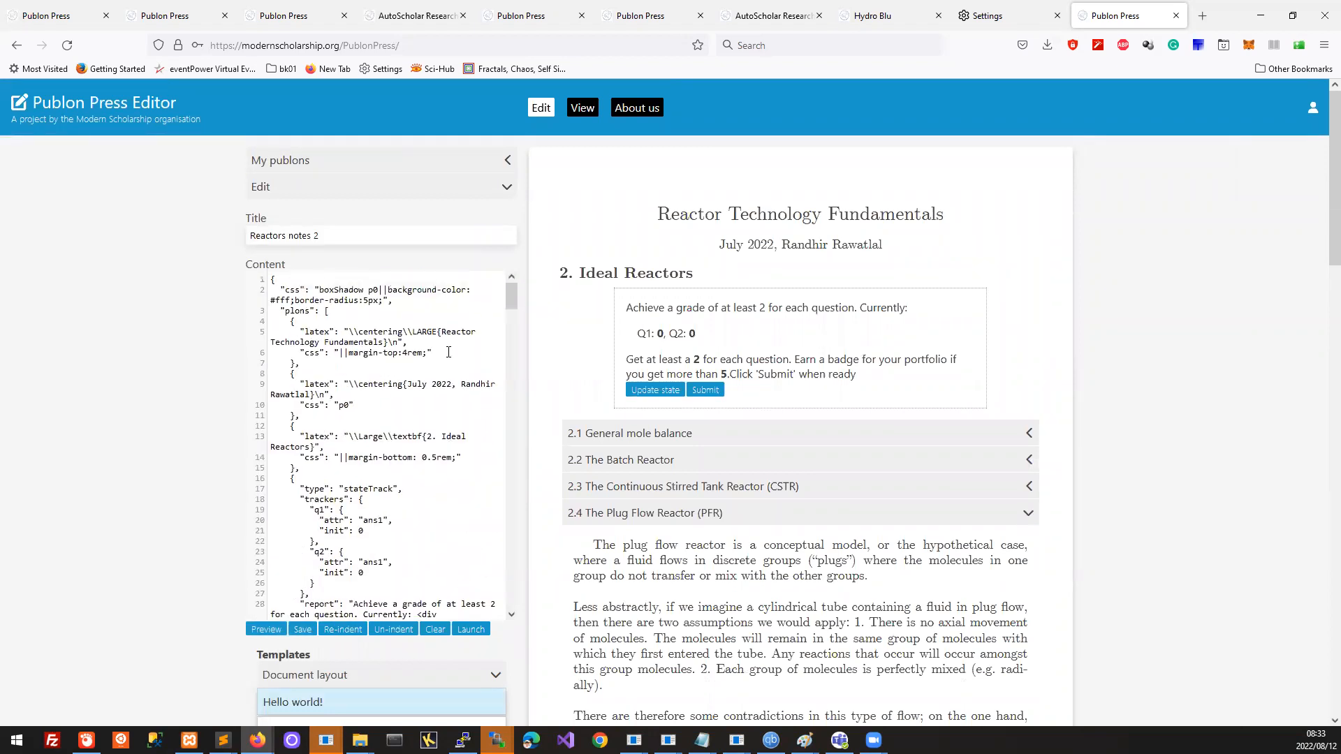
scroll(448, 352, "down", 10)
scroll(449, 353, "up", 8)
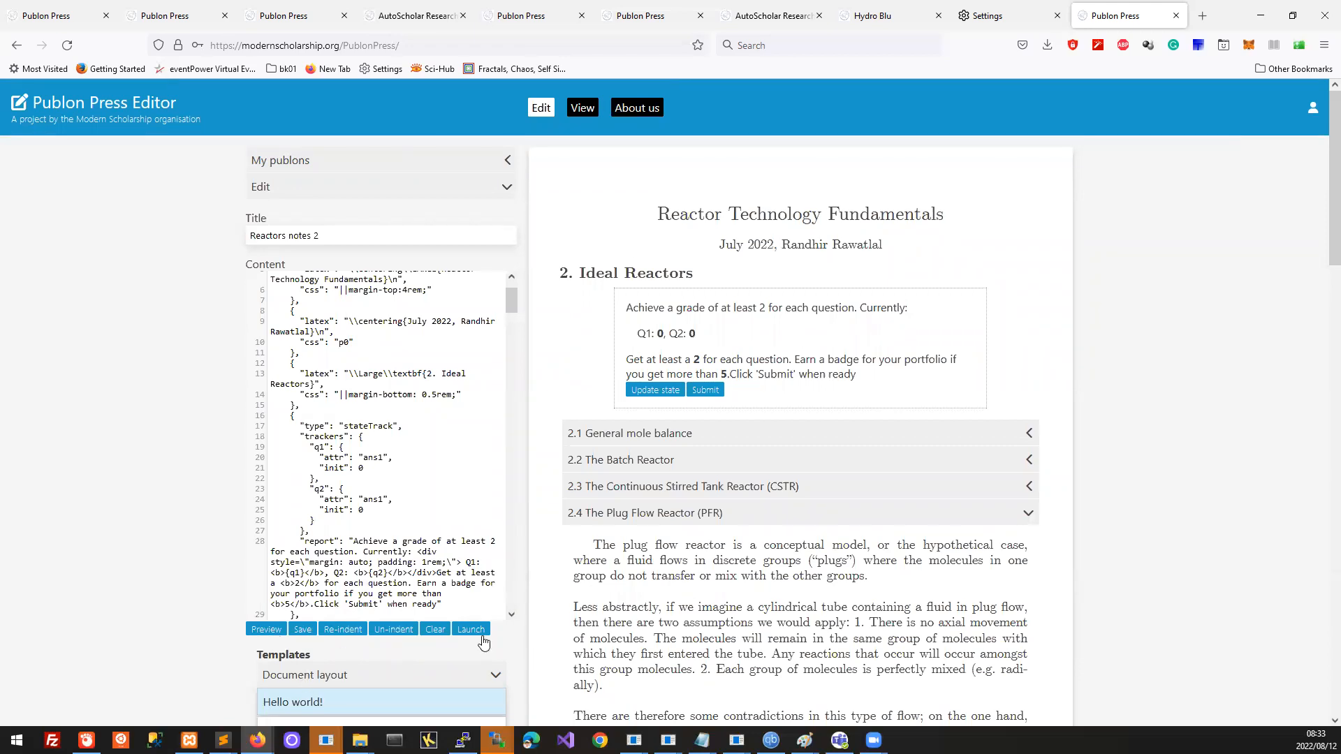
left_click(329, 165)
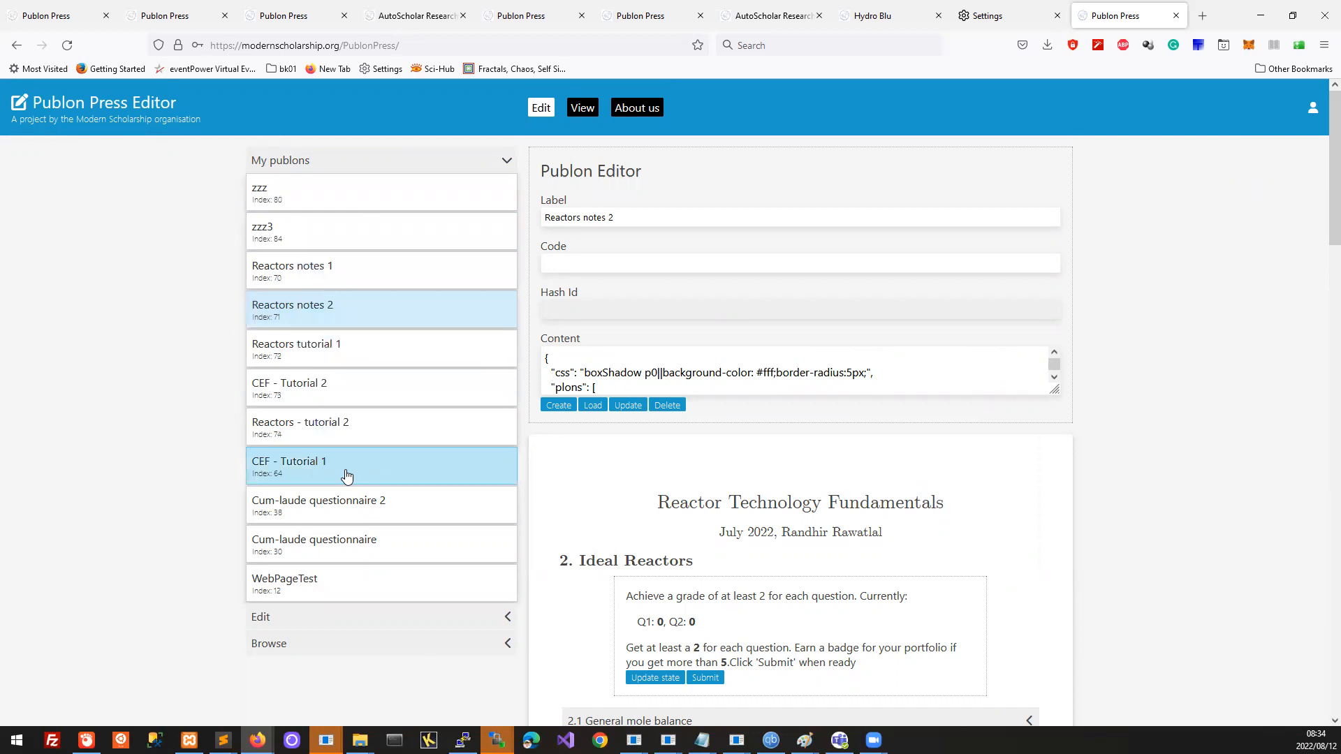
Step: Load zzz, replace its label with 'xxxxxxx', and save it as a new publon
left_click(342, 277)
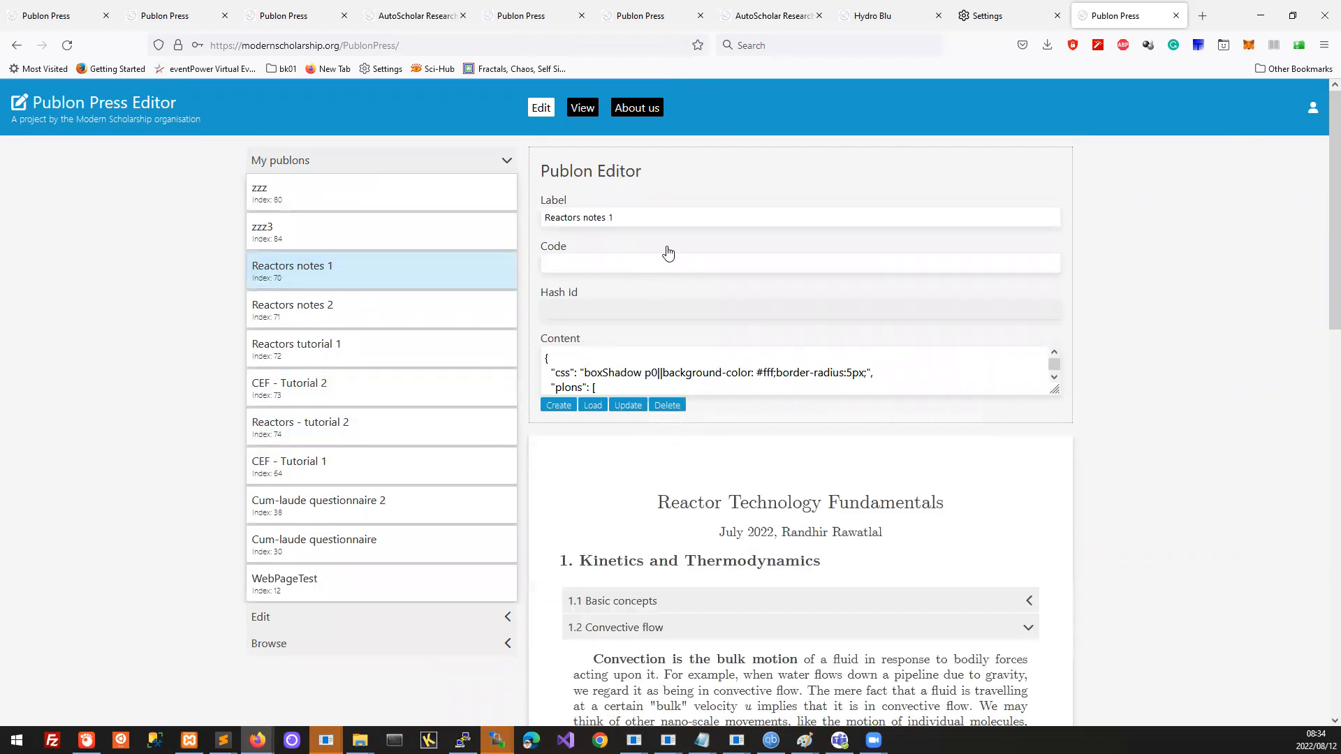
left_click(367, 199)
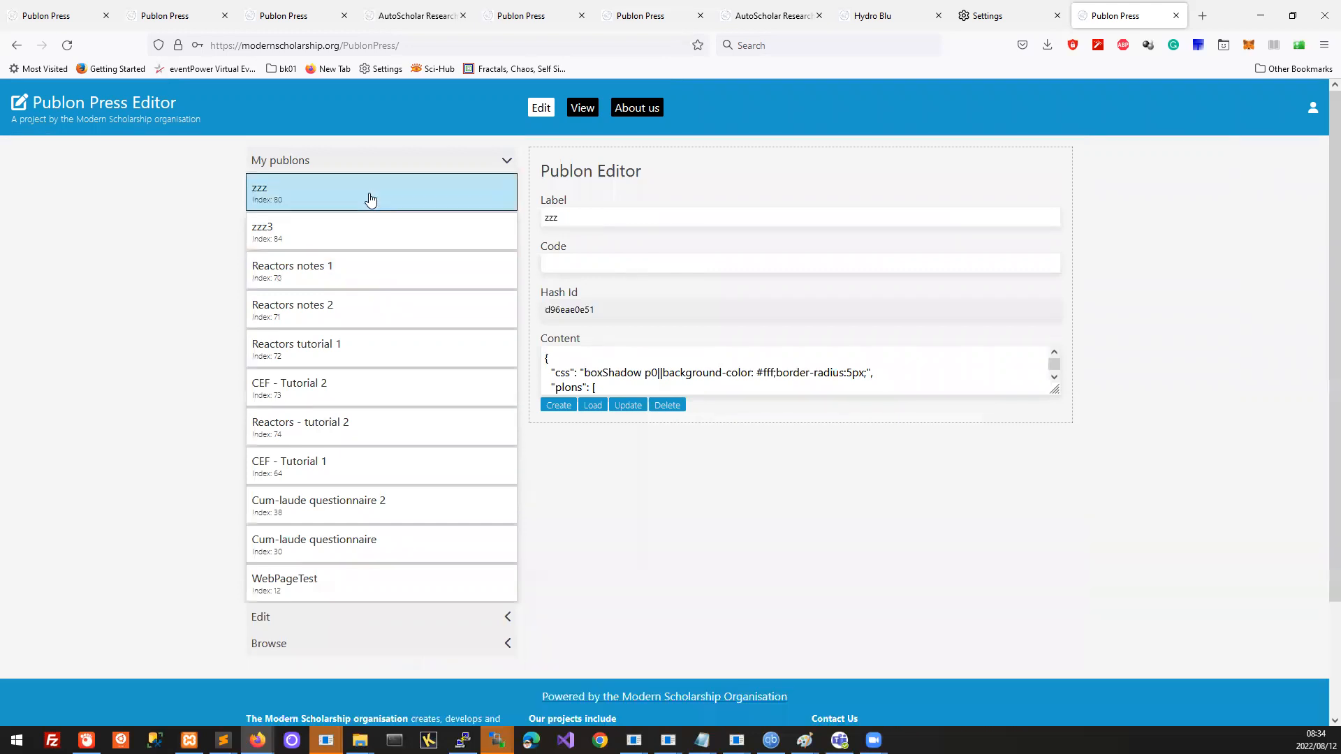
double_click(585, 223)
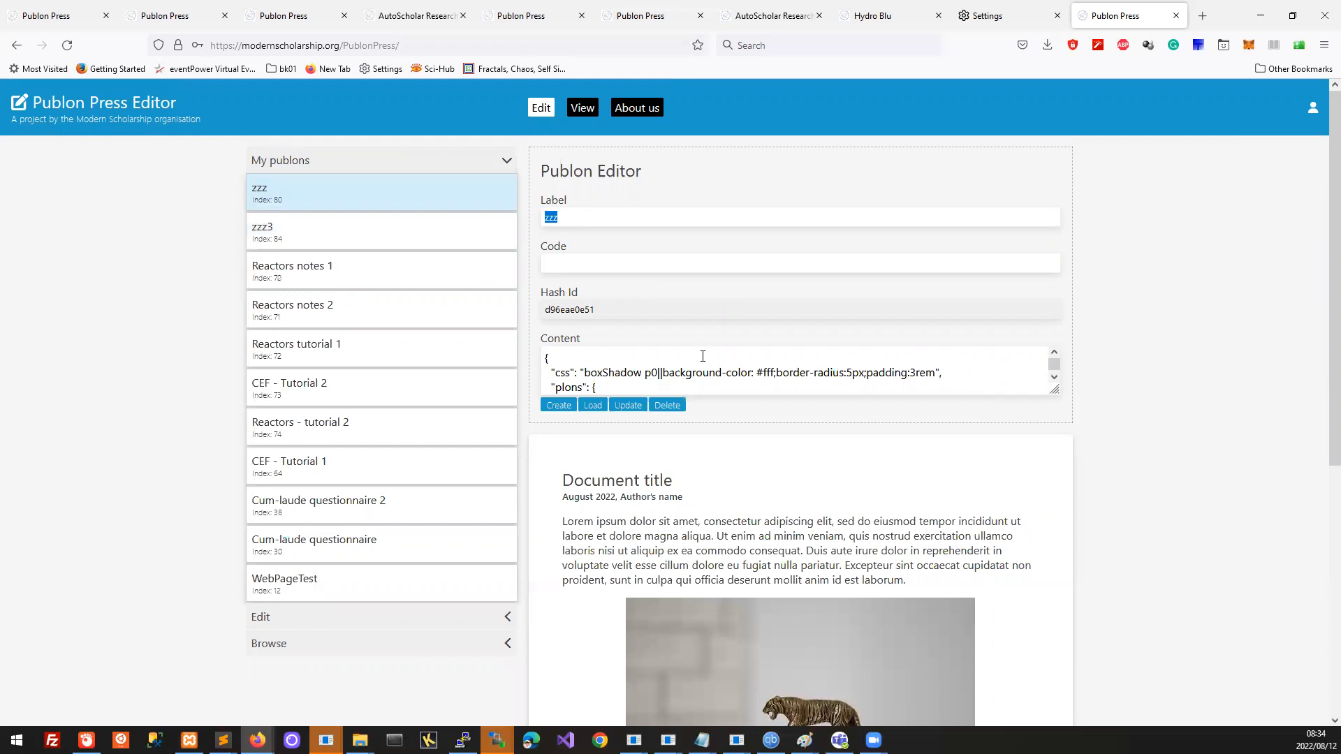
scroll(709, 365, "down", 1)
scroll(729, 380, "up", 2)
type("xxxxxxx")
left_click(560, 410)
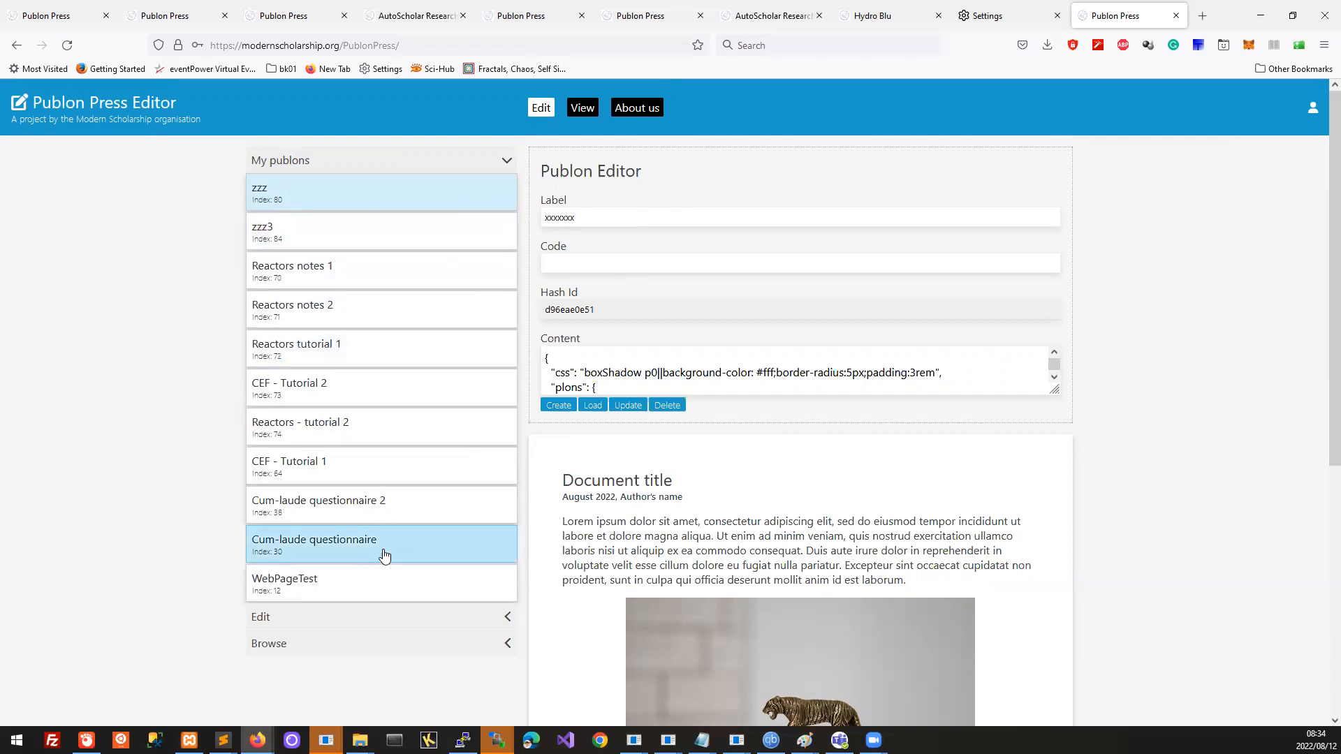
Step: Reload My publons and open the new xxxxxxx copy at the top
left_click(592, 410)
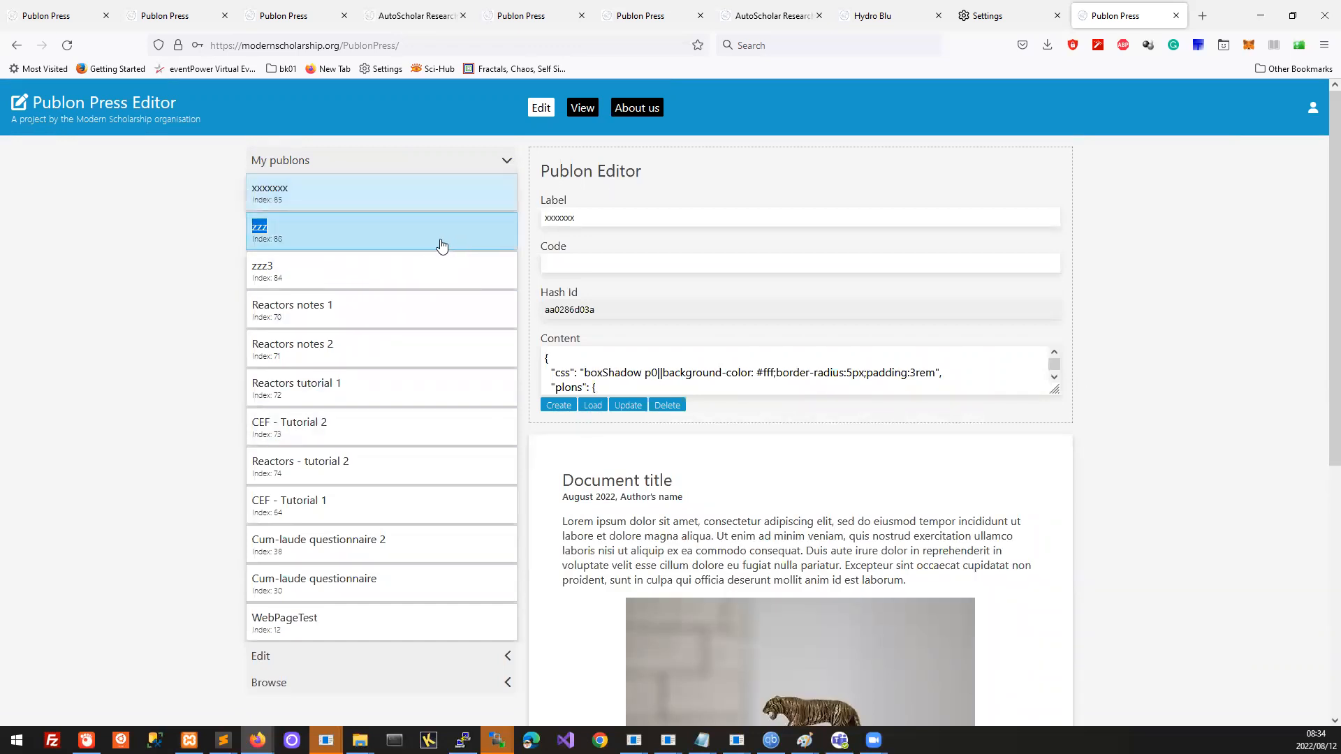
left_click(699, 571)
left_click(324, 240)
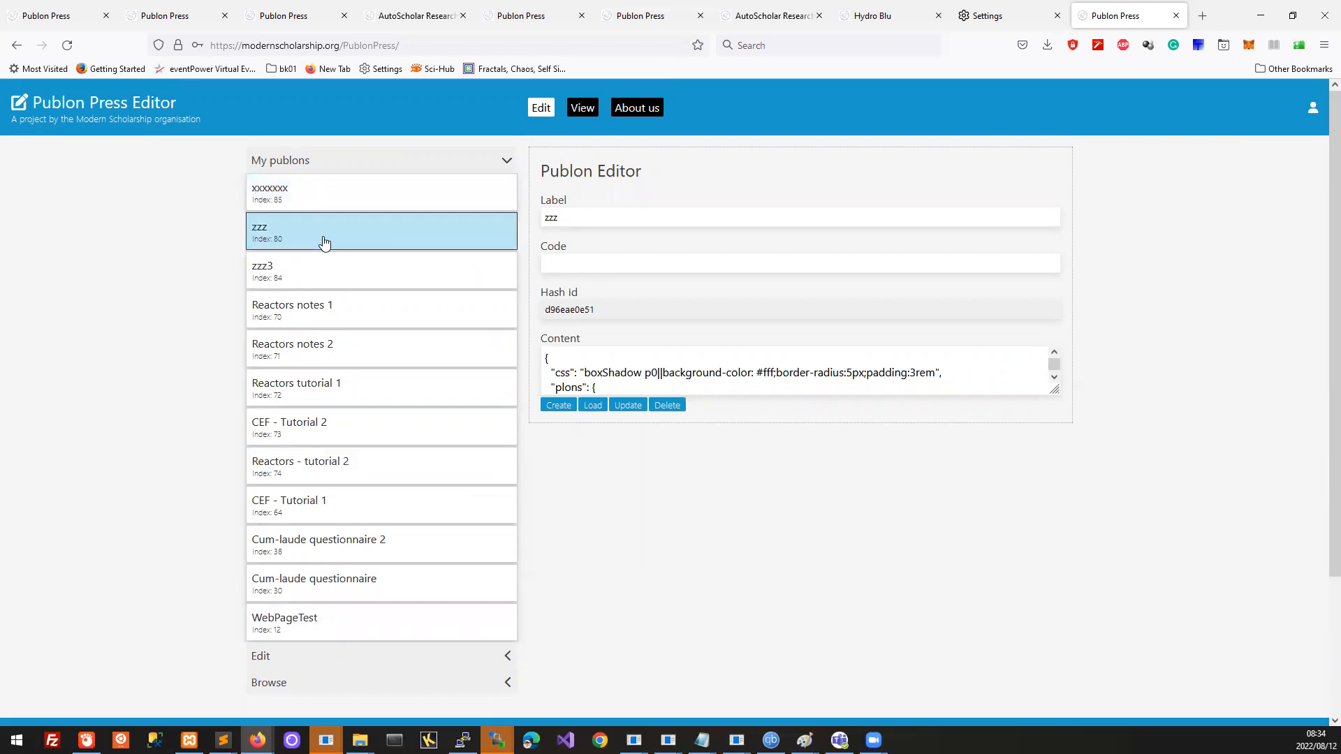
left_click(312, 197)
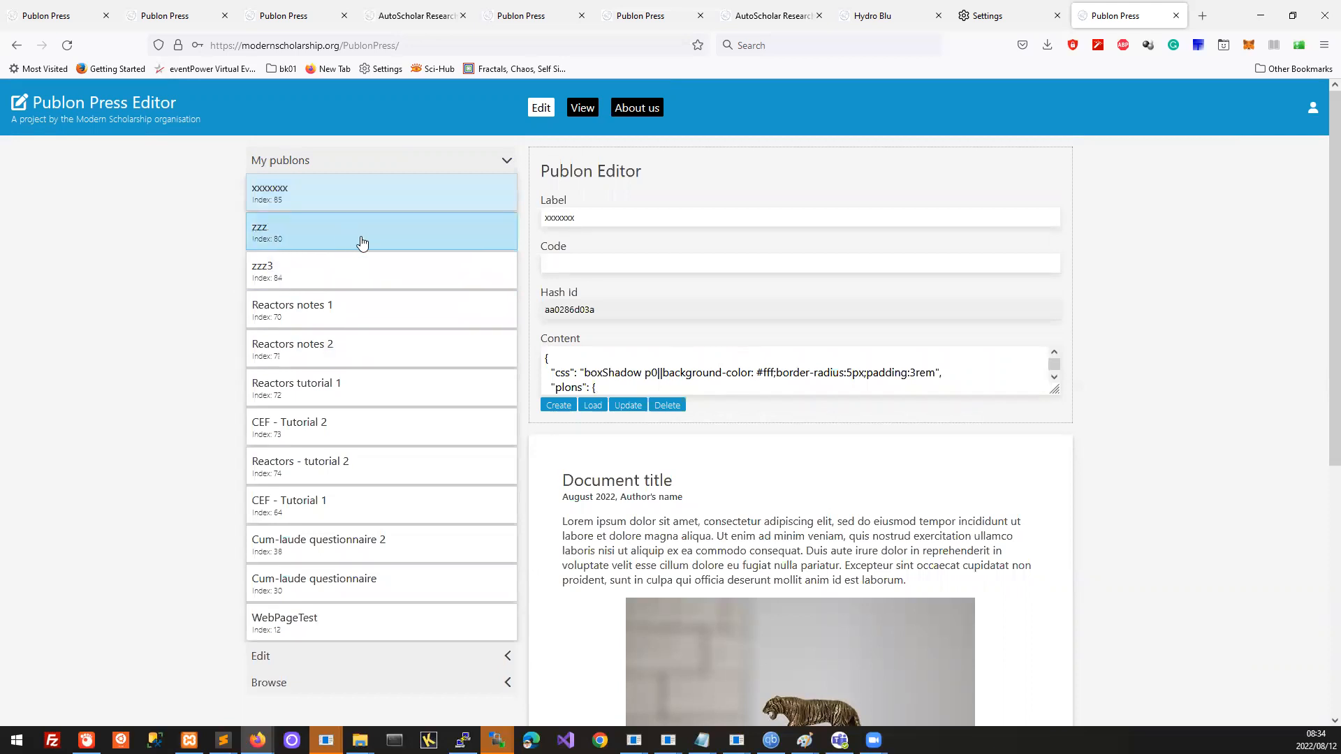
Step: Enlarge the Content box and scroll through the title, auth, body1, img1 and body2 JSON
left_click_drag(1054, 389, 1029, 488)
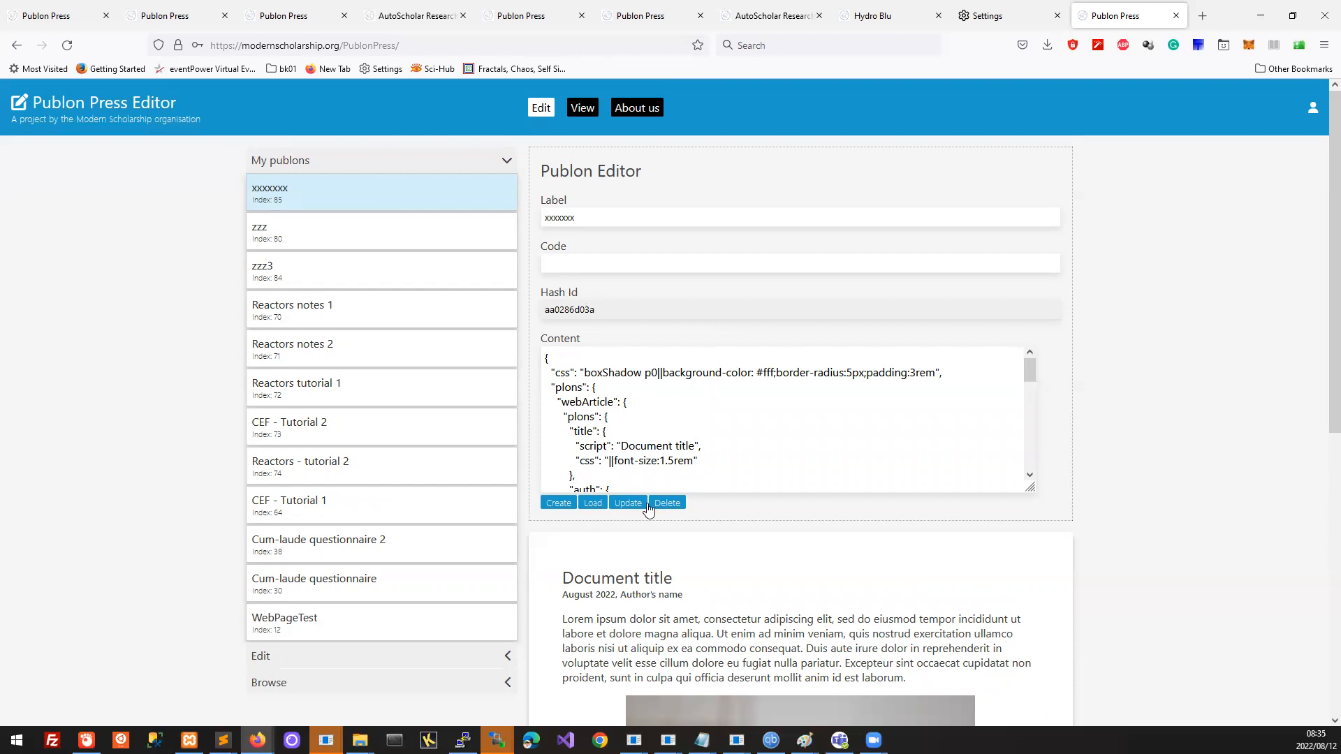
scroll(760, 411, "down", 5)
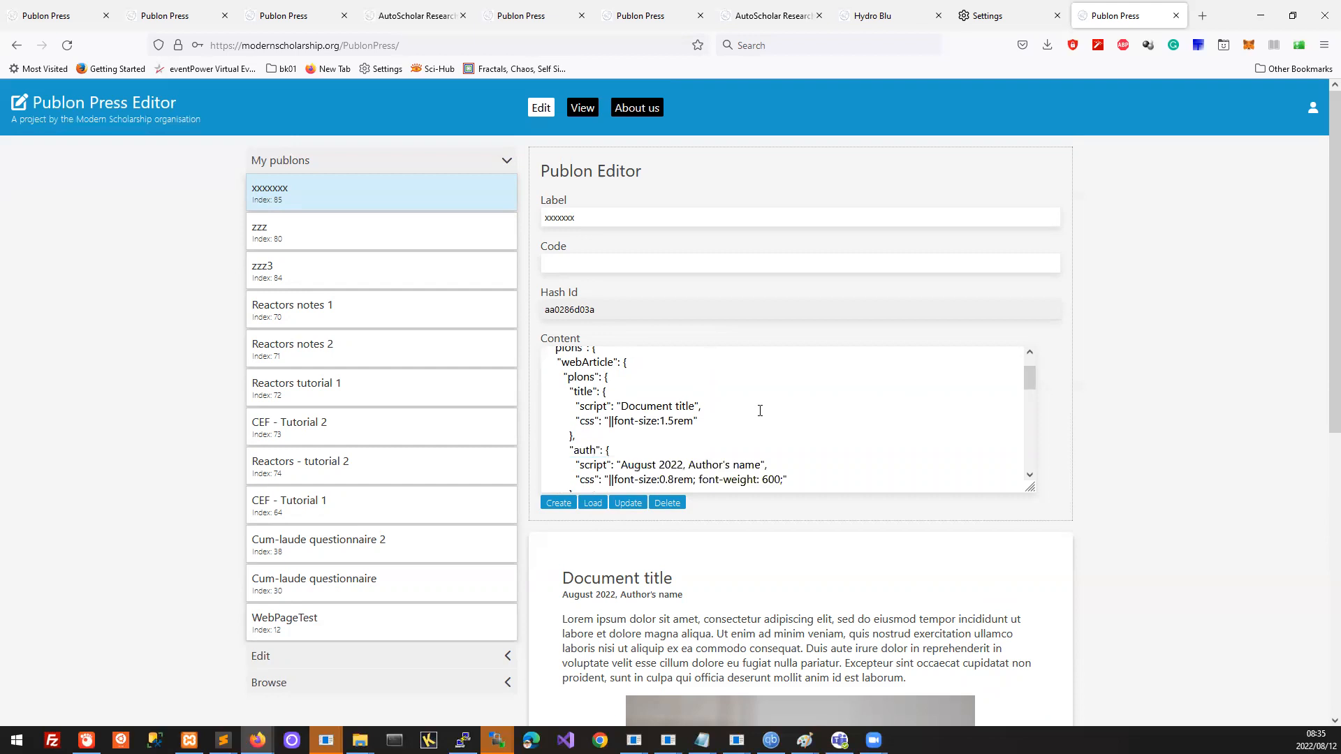
scroll(1000, 566, "down", 4)
scroll(894, 558, "up", 1)
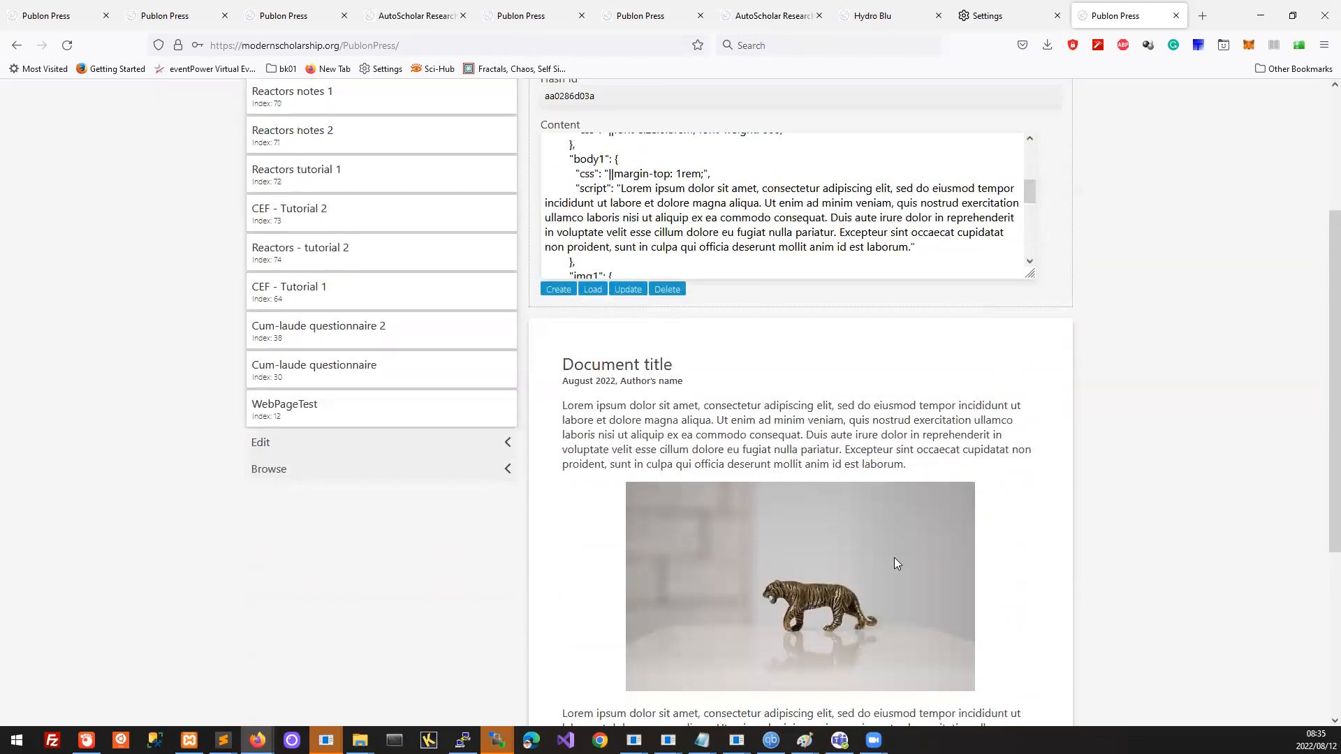
scroll(894, 557, "down", 2)
scroll(802, 392, "up", 5)
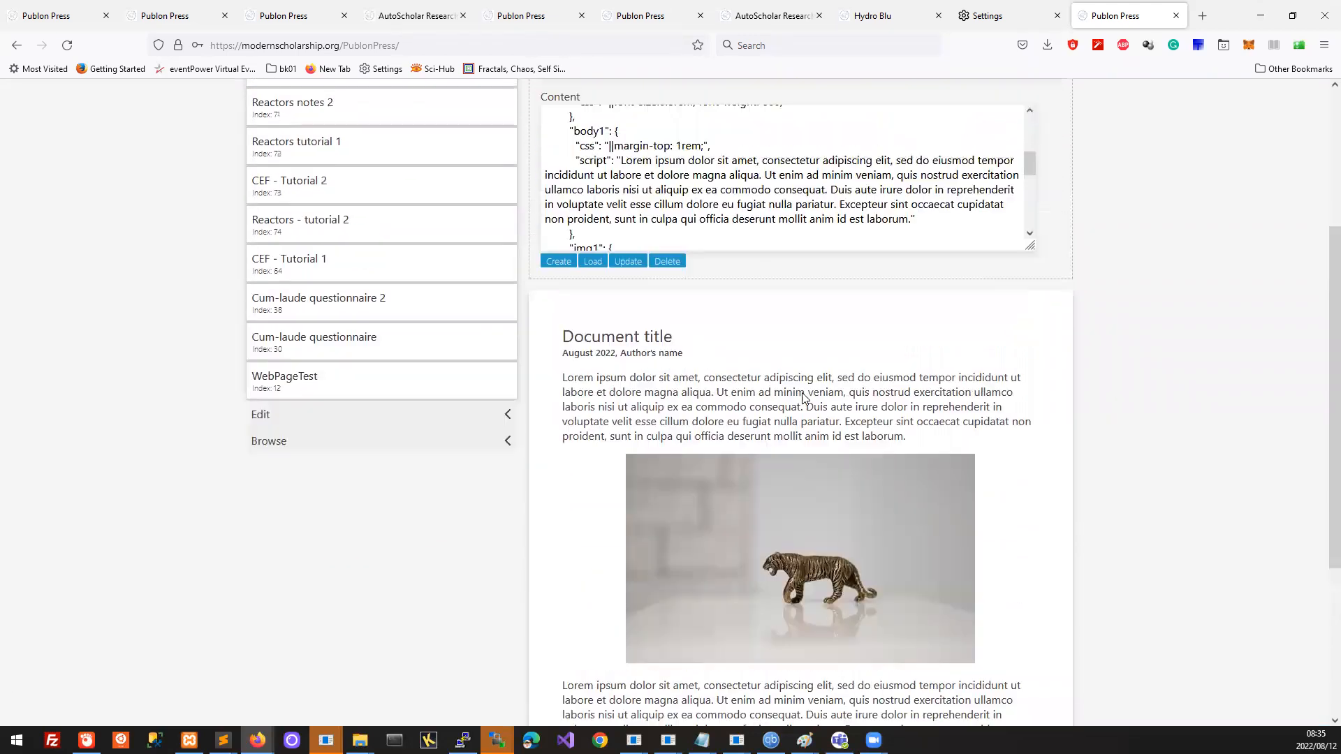
scroll(682, 399, "up", 2)
scroll(681, 399, "down", 2)
scroll(681, 400, "up", 2)
scroll(741, 417, "down", 4)
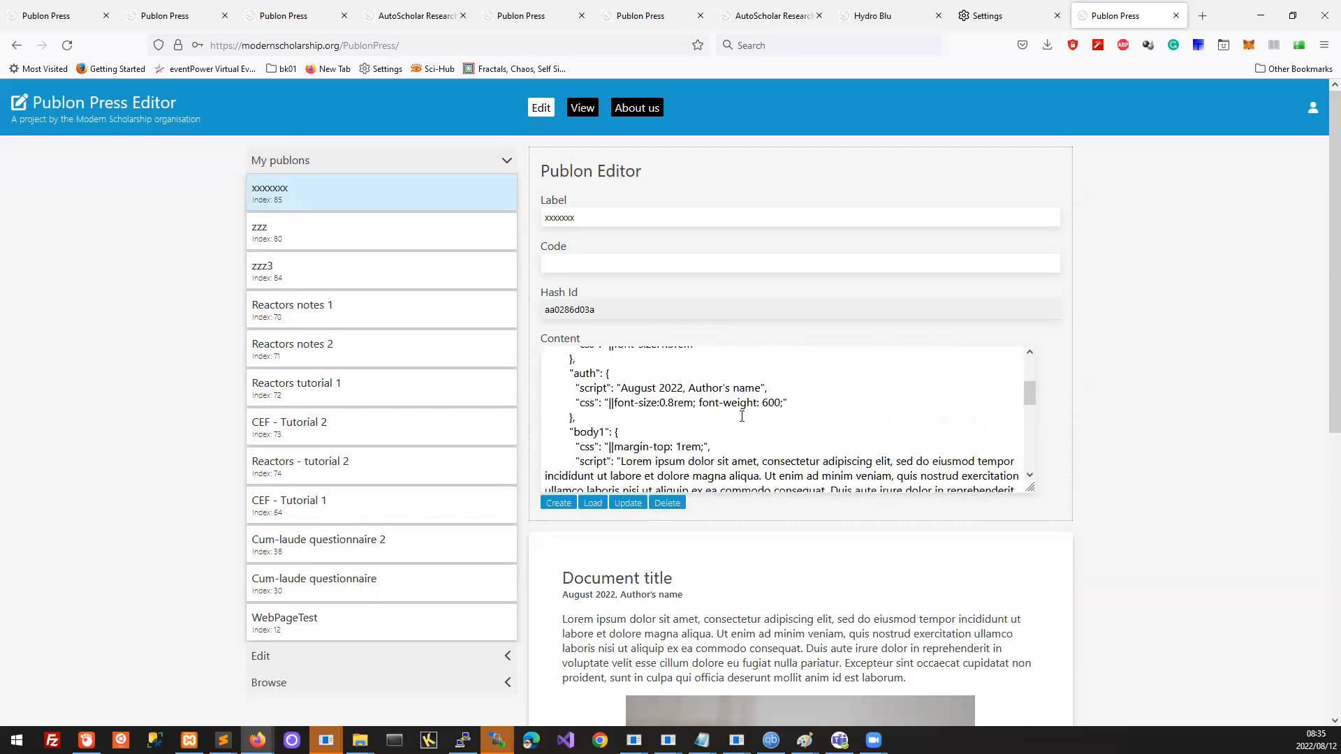
scroll(741, 416, "down", 3)
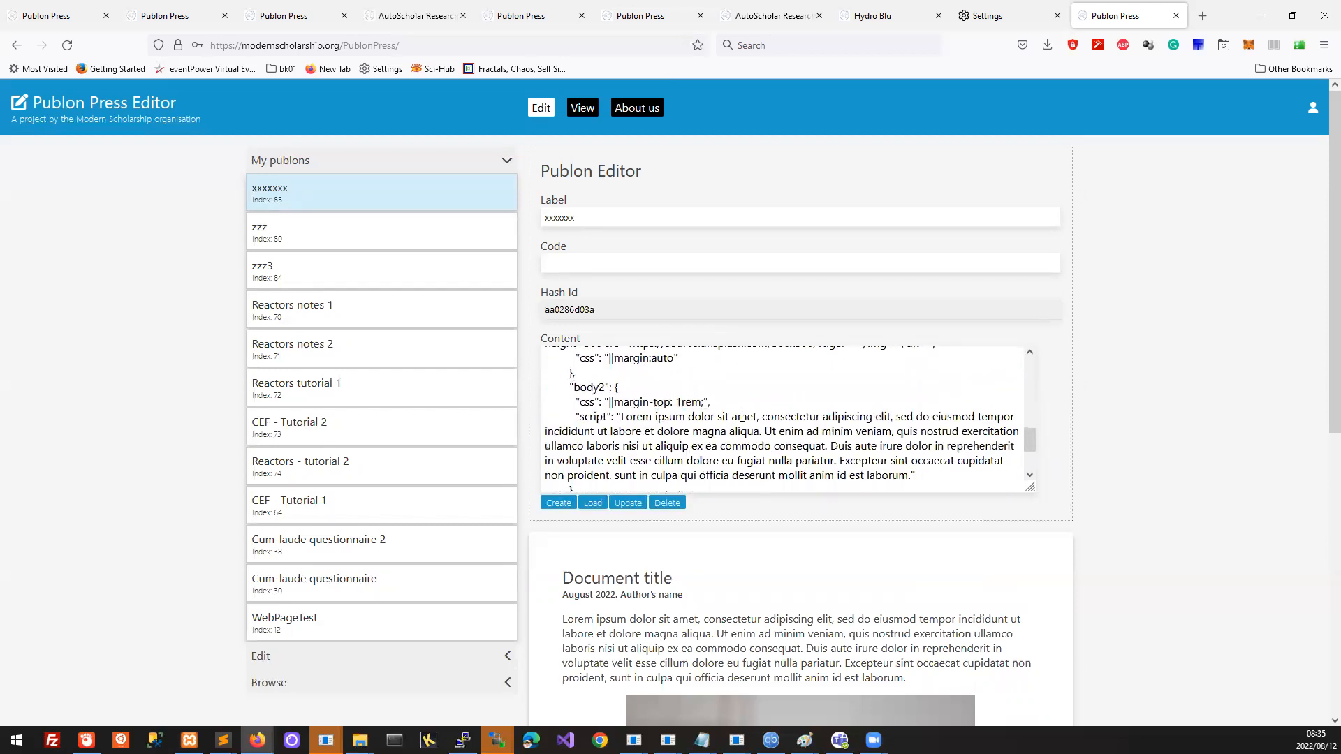
scroll(743, 416, "up", 3)
scroll(794, 421, "up", 3)
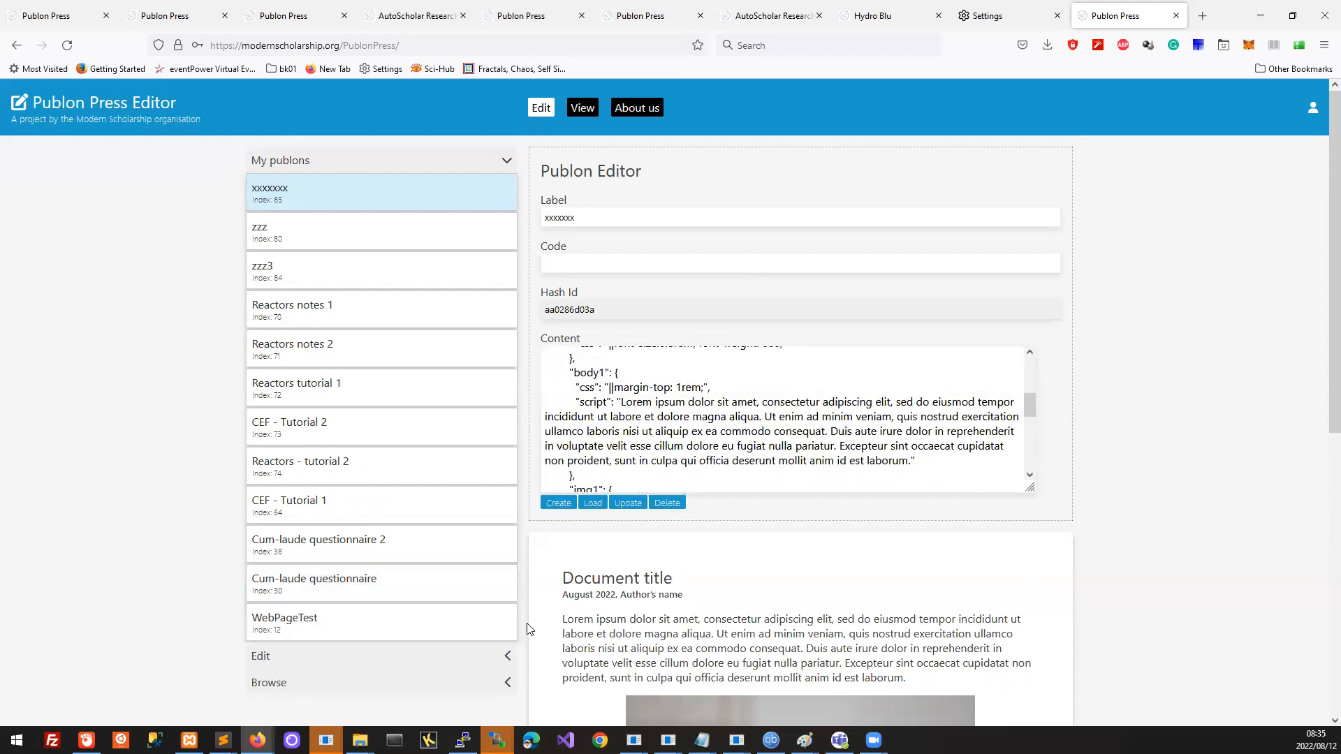
scroll(843, 436, "up", 10)
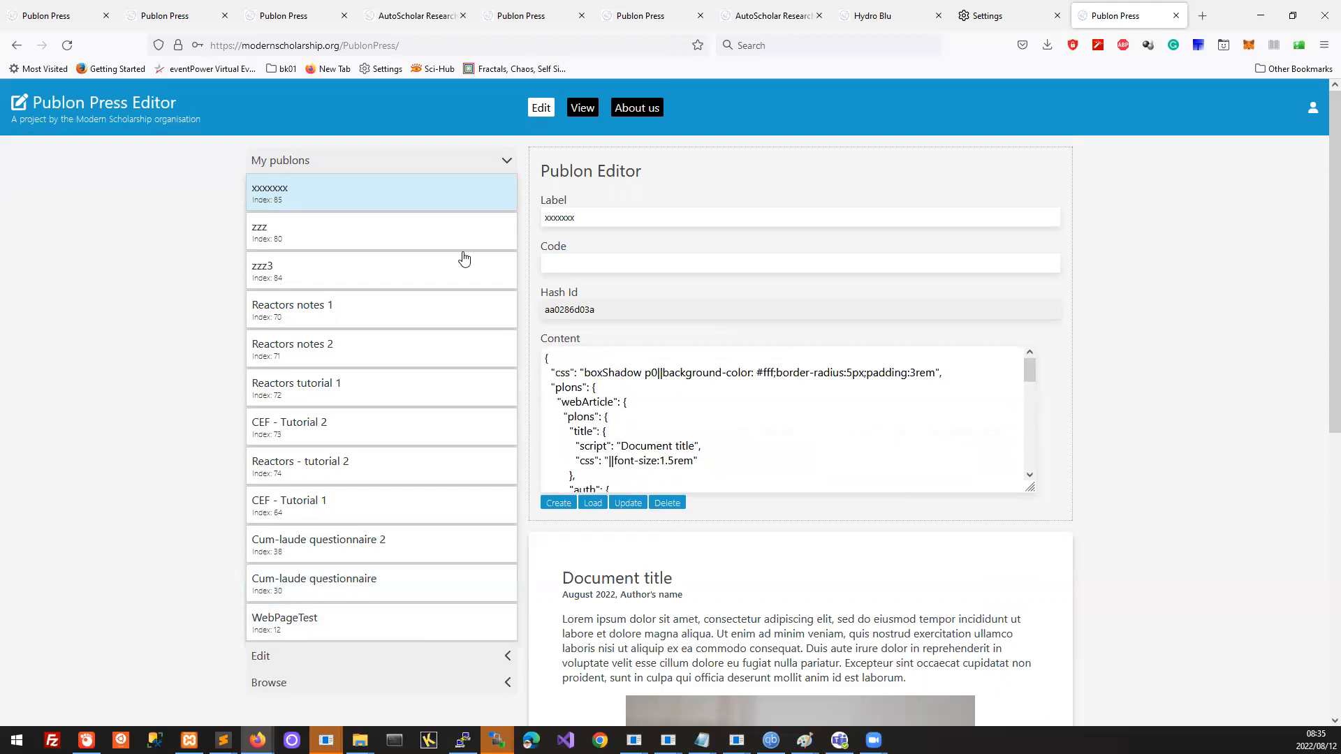
Step: Change the label from 'xxxxxxx' to 'yyyy', update the publon, and reload the list
left_click_drag(475, 218, 397, 230)
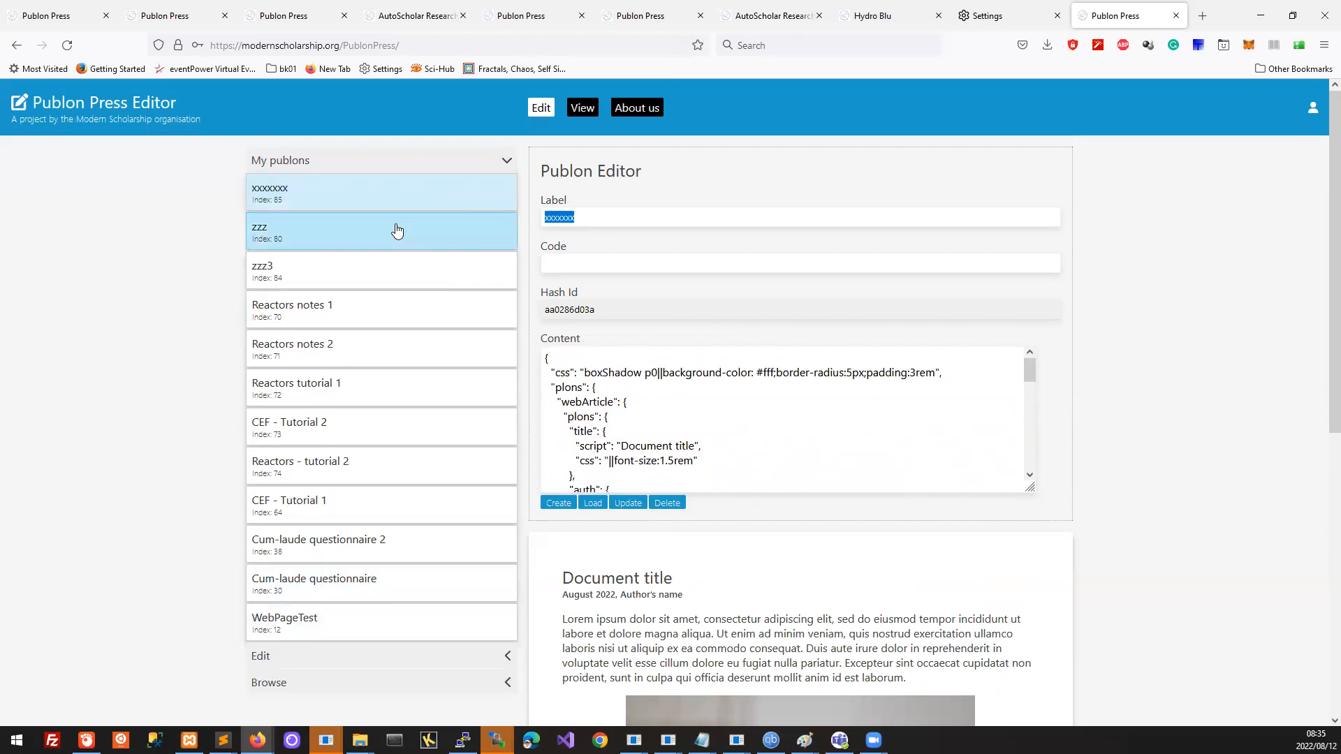
type("yyyy")
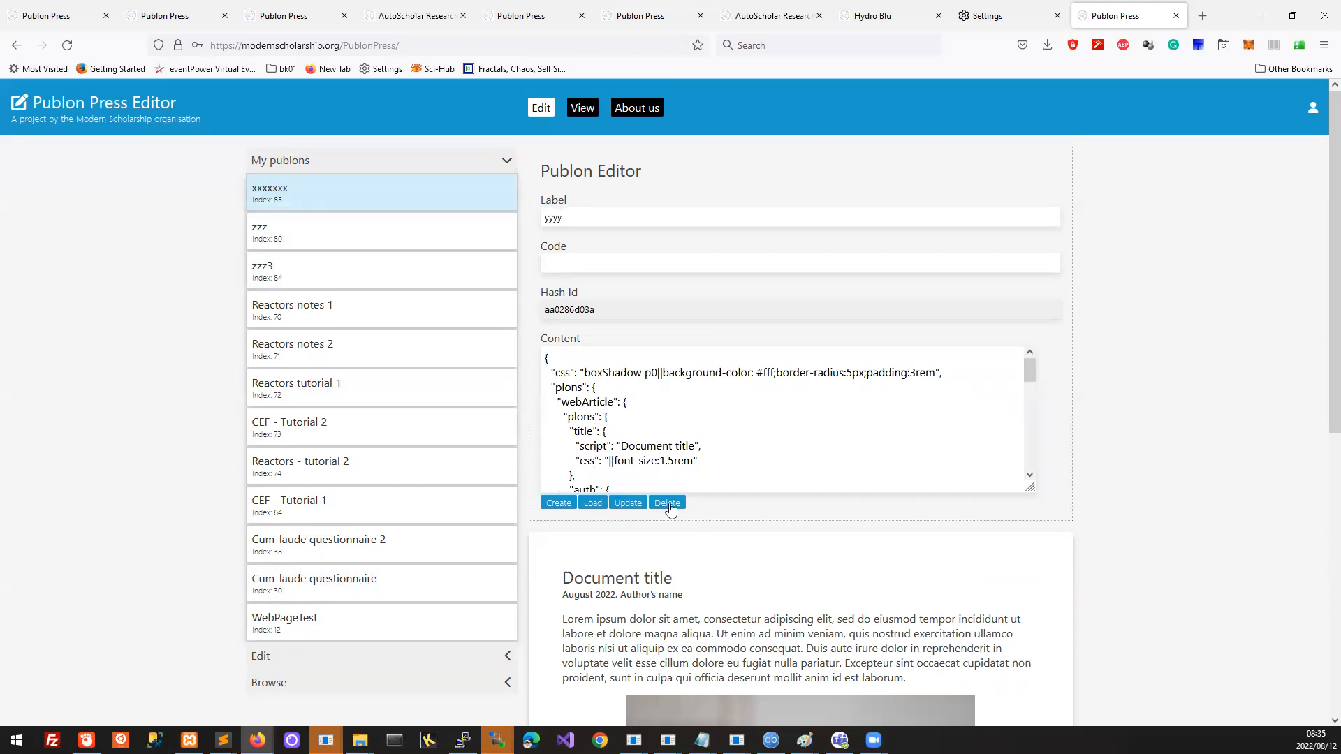
left_click(630, 503)
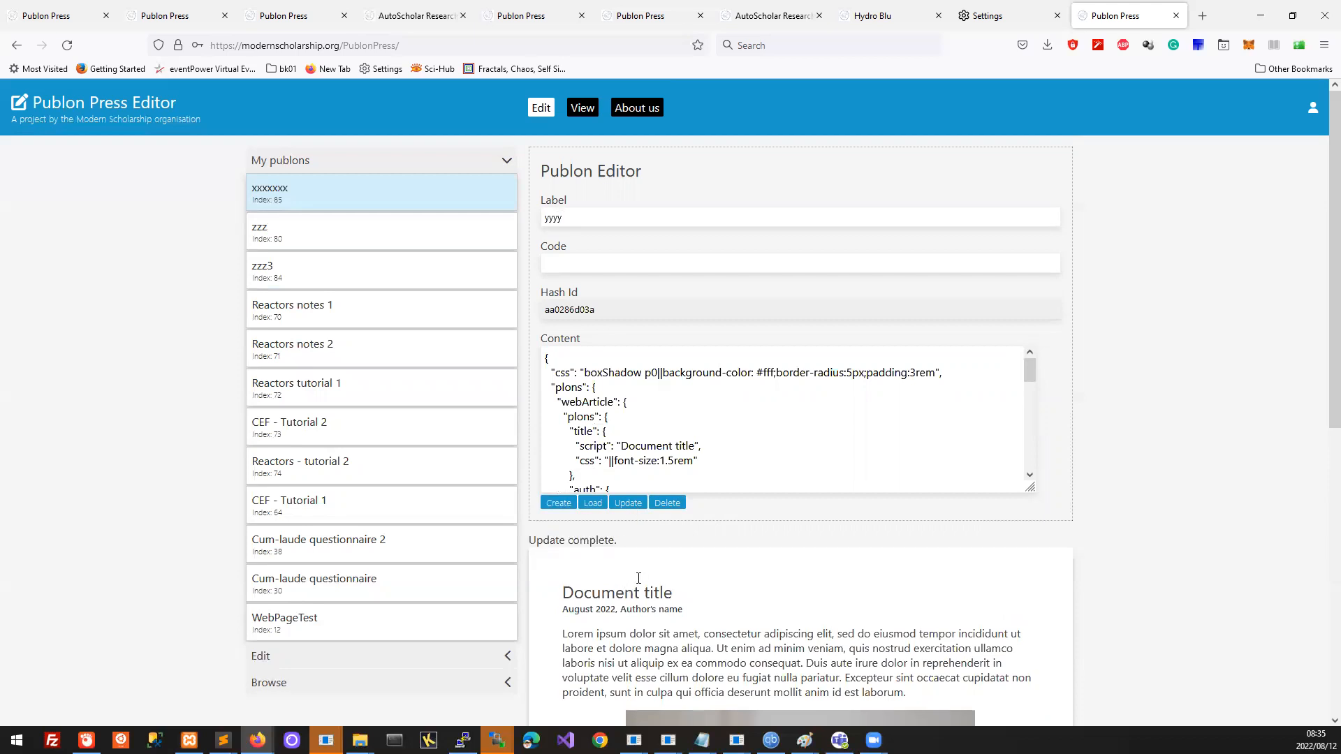
left_click(592, 504)
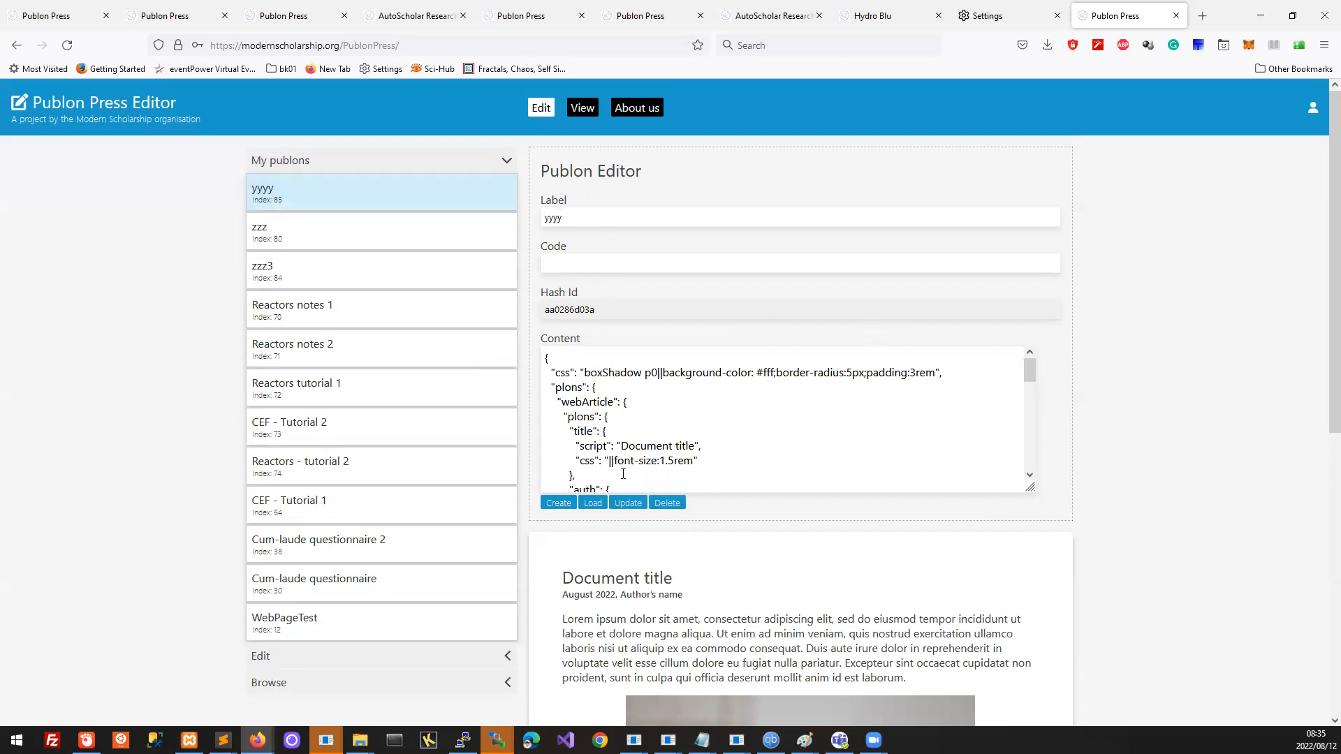
Step: Inspect the yyyy publon's Hash Id, reload it, and delete it
left_click_drag(599, 309, 516, 307)
left_click(629, 308)
double_click(612, 314)
left_click(852, 325)
left_click(592, 504)
left_click(660, 503)
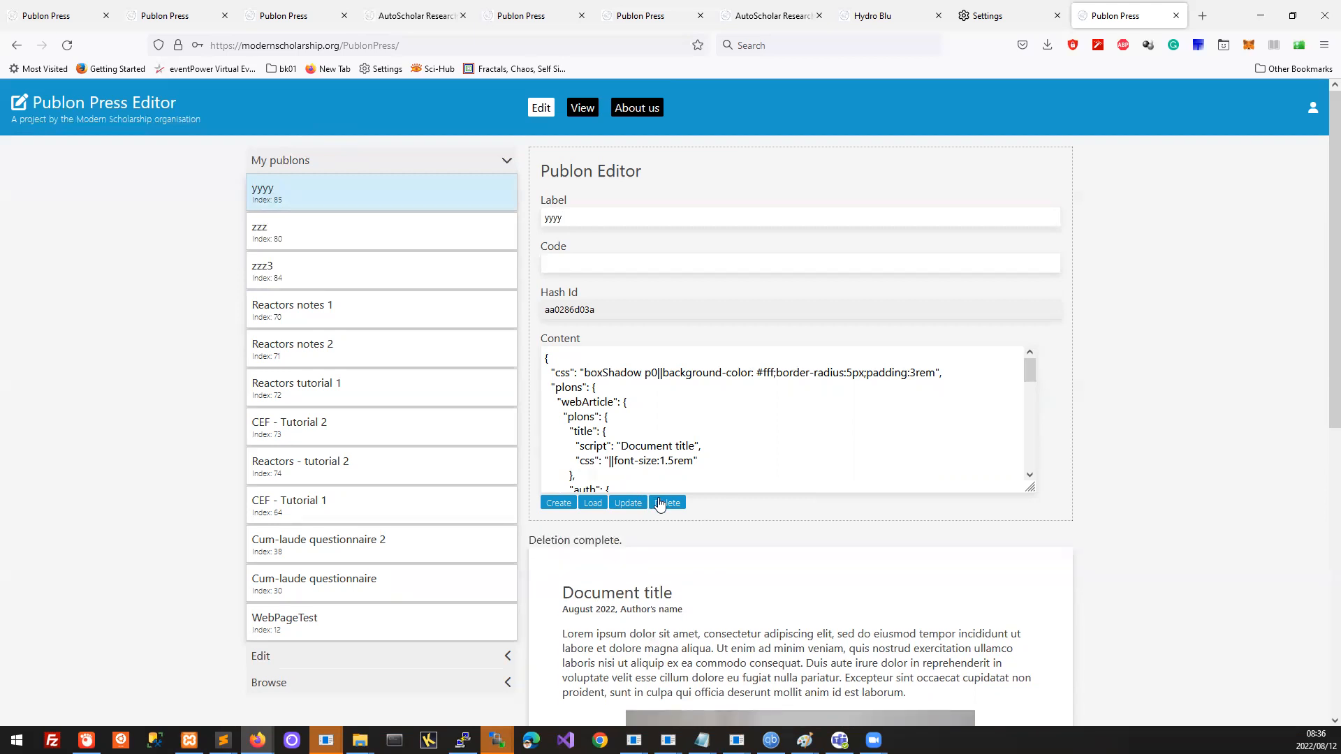
Step: Delete the zzz publon, reload My publons, and open zzz3 at the top
left_click(593, 504)
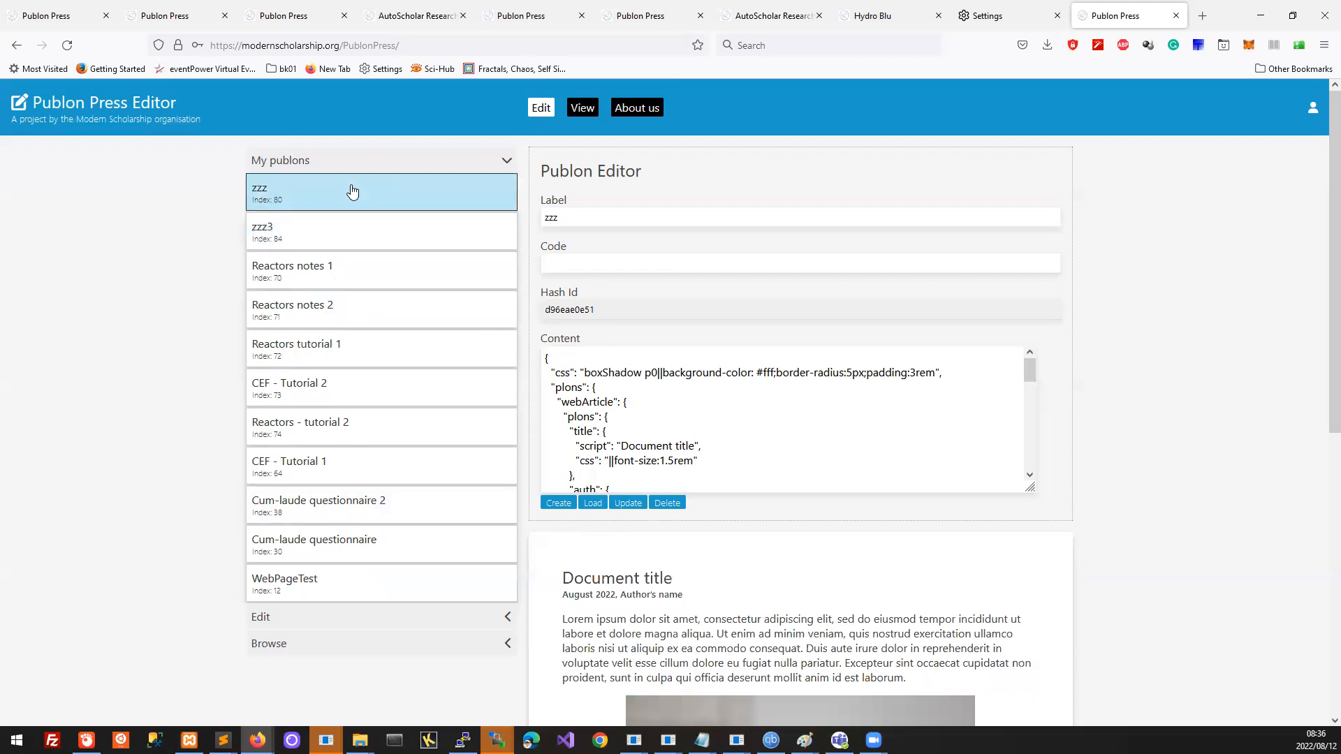
left_click(670, 506)
left_click(595, 503)
left_click(597, 504)
left_click(595, 503)
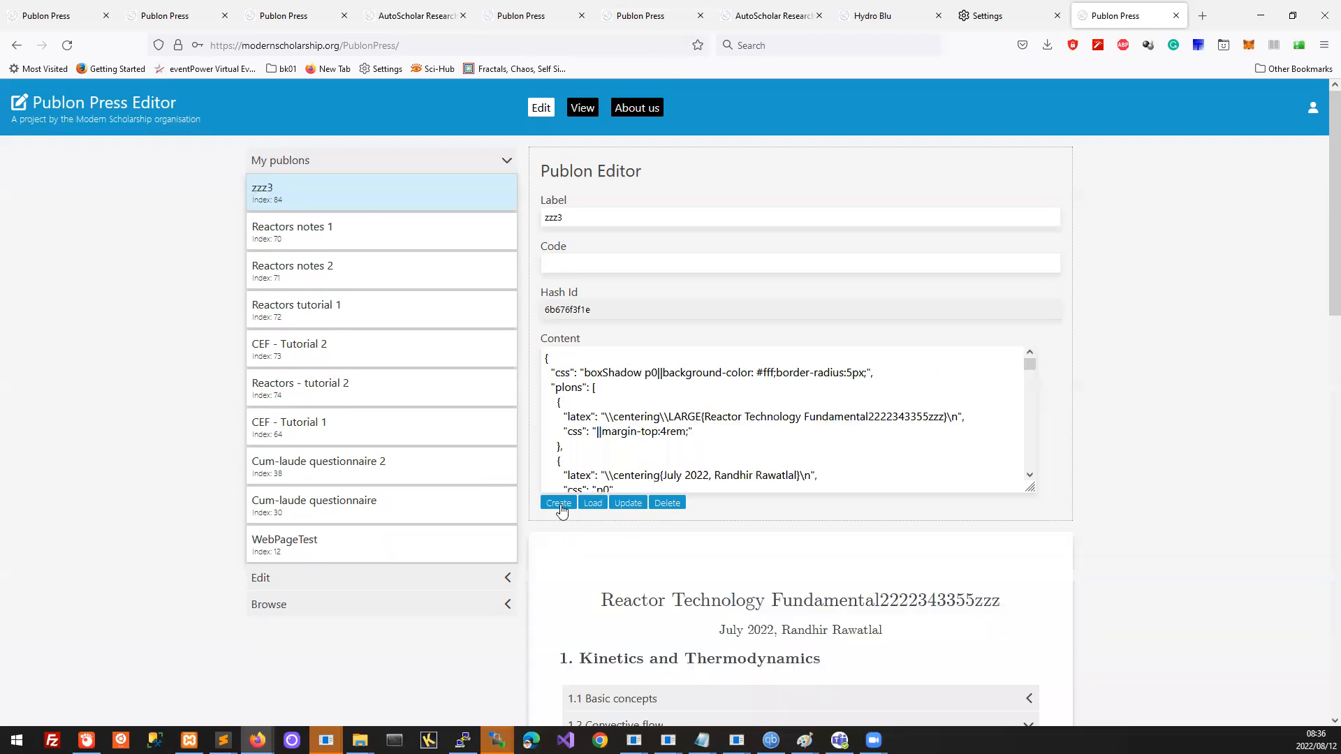